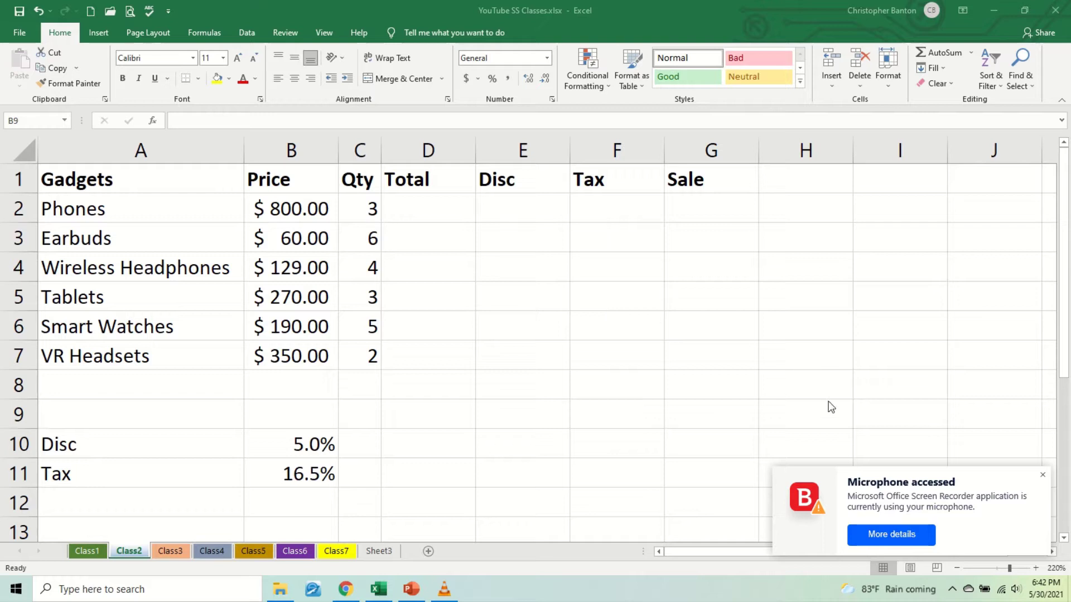
Dismiss the microphone notification and look over the gadget table's cells.
click(1043, 474)
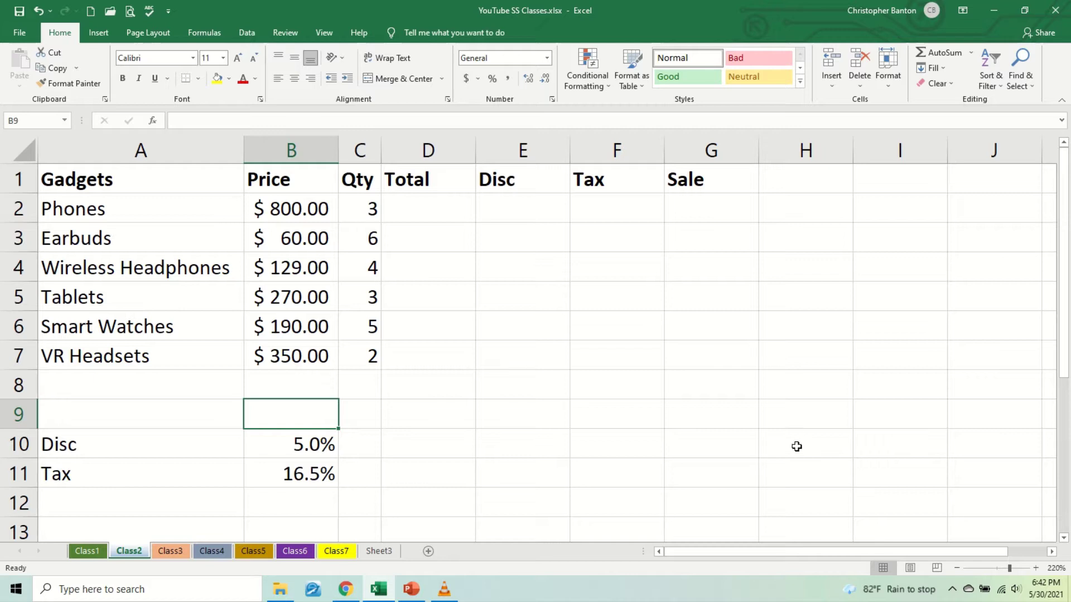
click(621, 340)
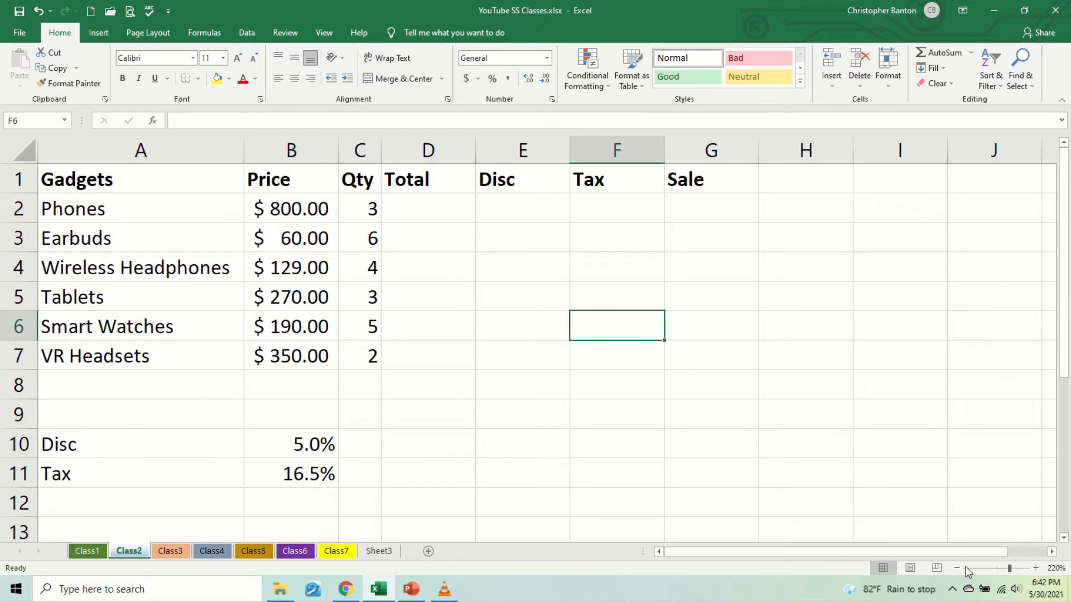
click(427, 215)
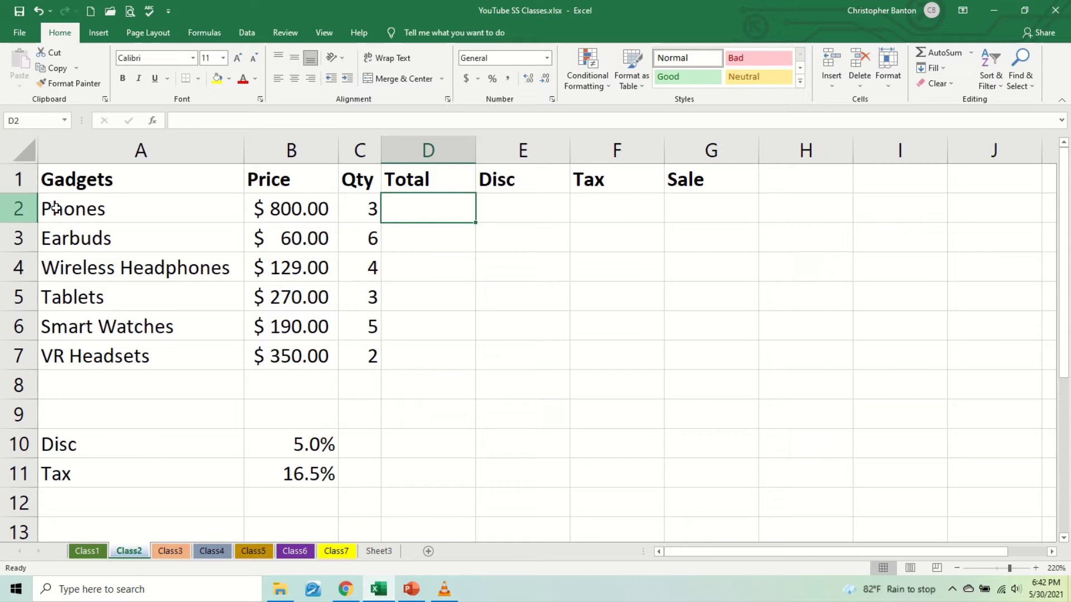
click(71, 216)
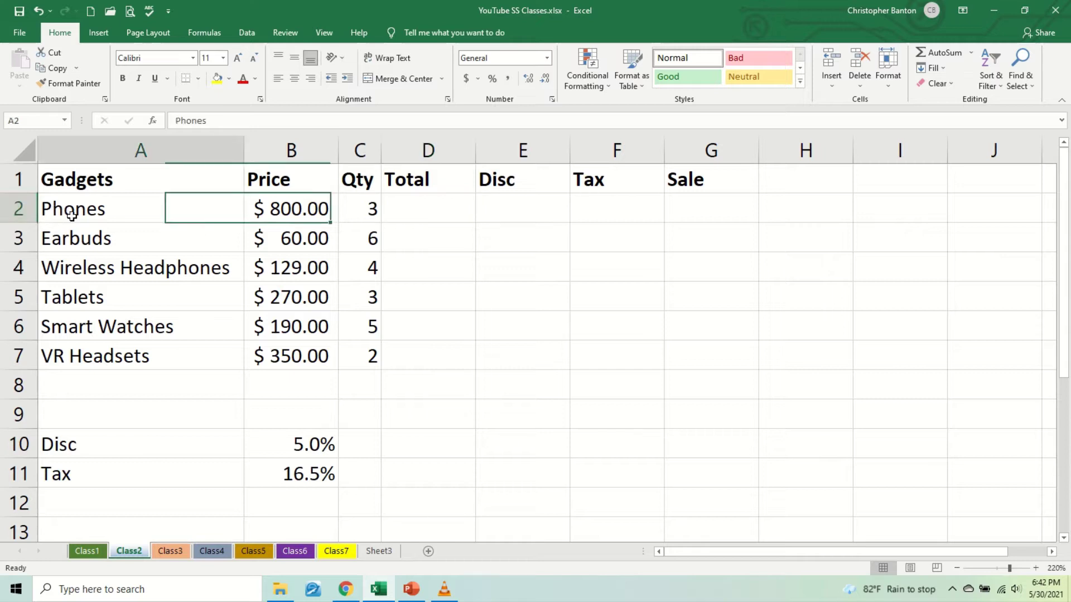
click(104, 244)
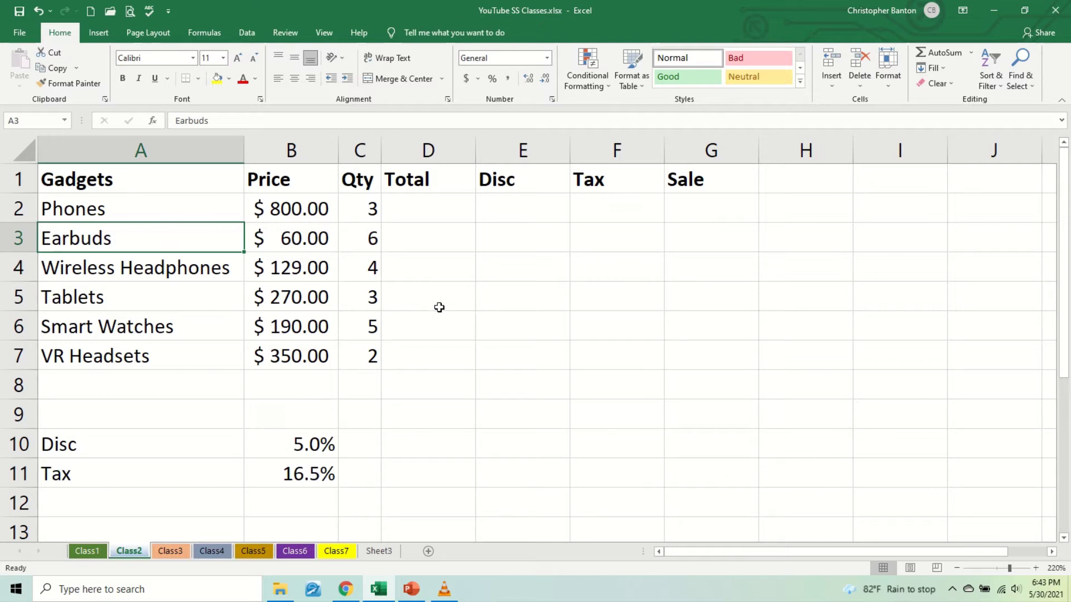
click(437, 210)
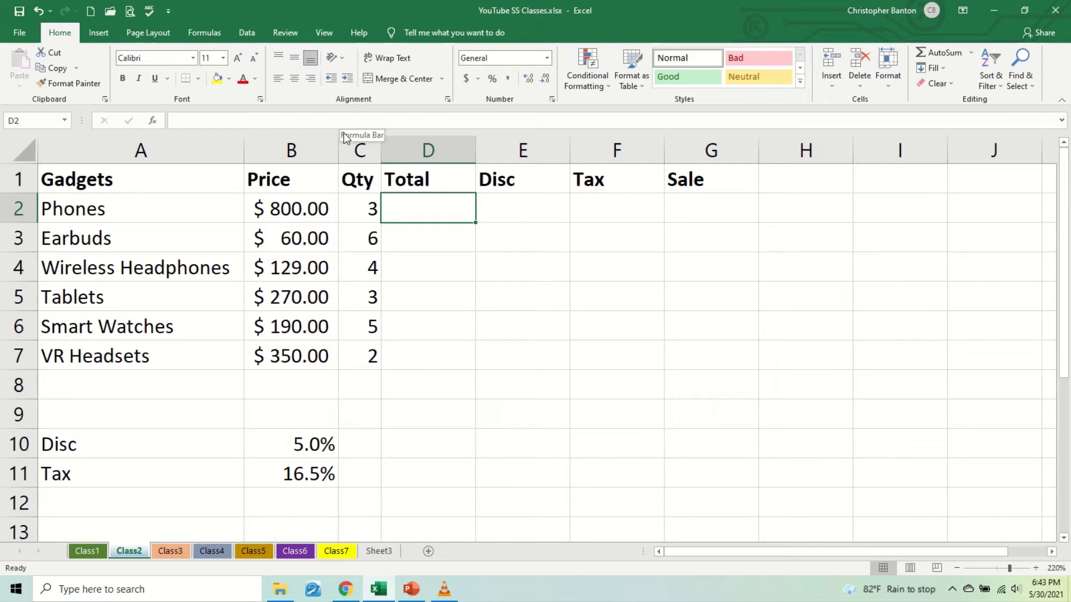
click(306, 209)
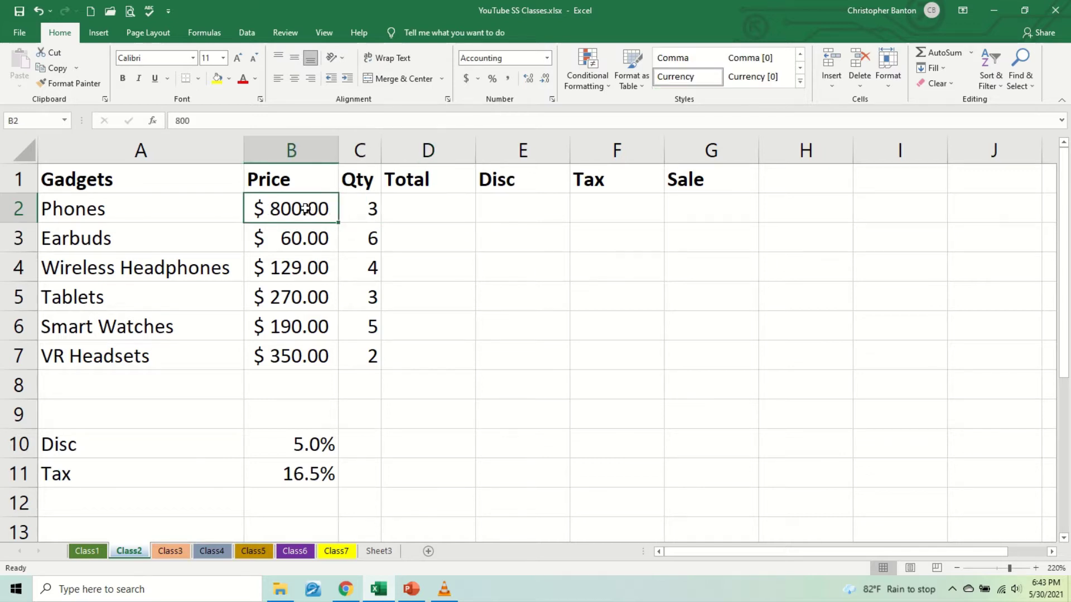
click(364, 209)
click(324, 208)
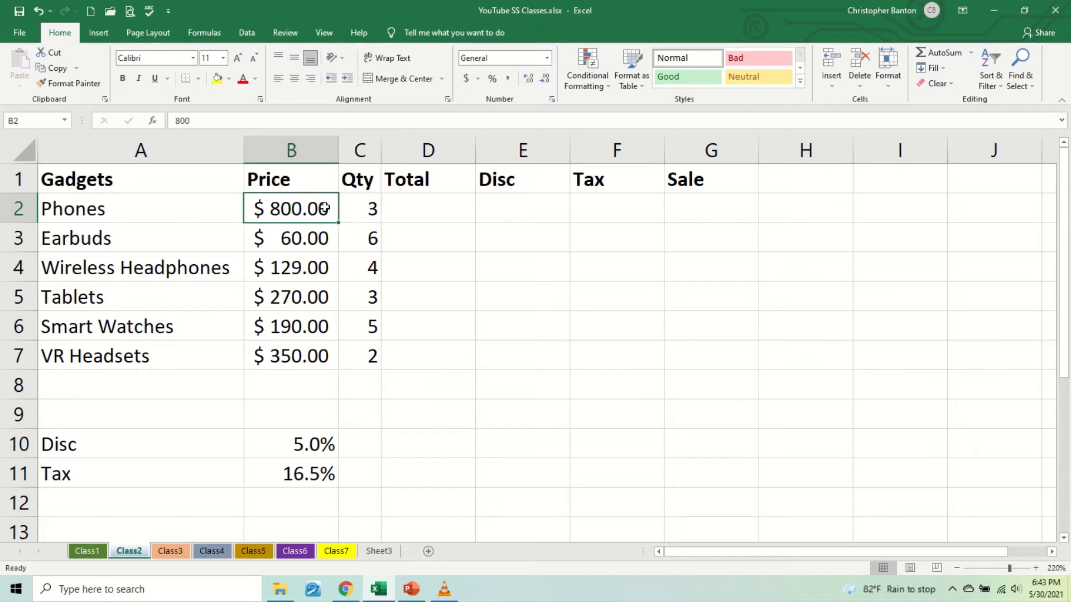
Enter =B2*C2 in D2 so the Phones total shows $2,400.00.
click(409, 208)
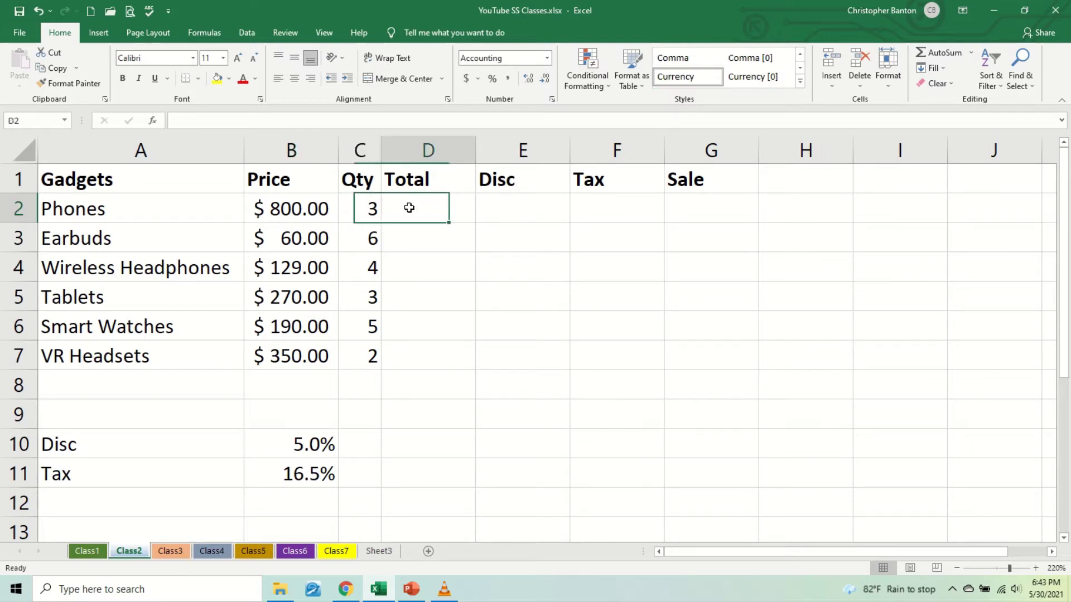
text(=)
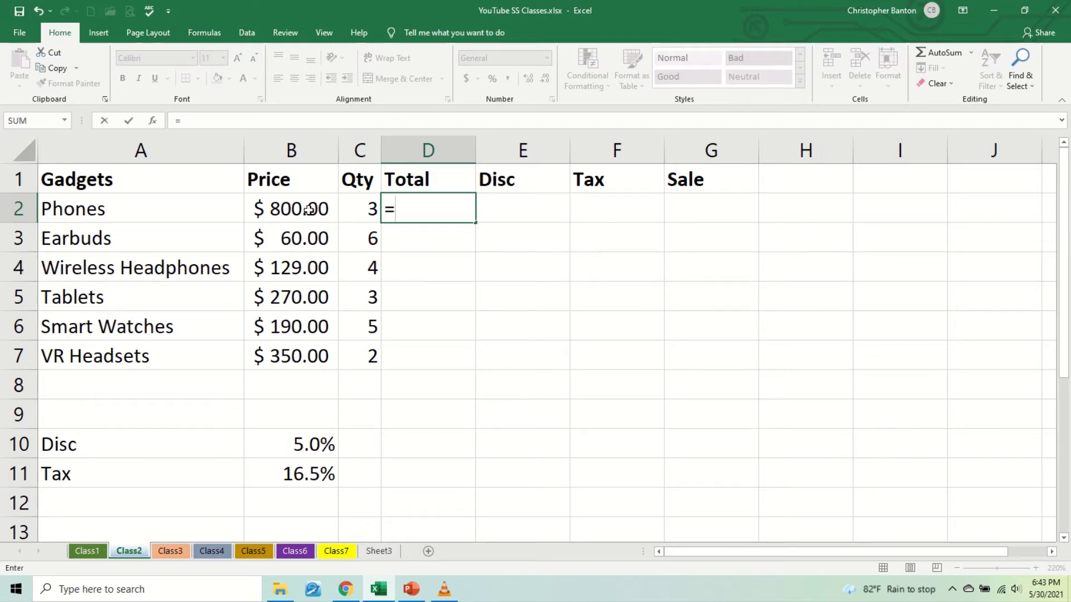
text(b2)
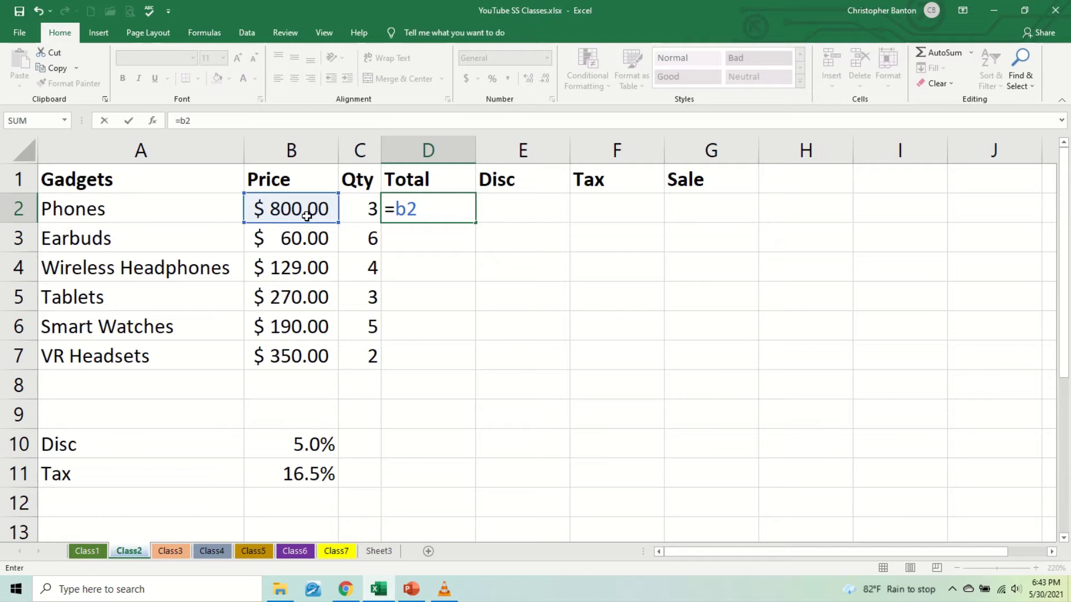
text(/)
key(BackSpace)
text(*)
click(361, 209)
text(c)
key(BackSpace)
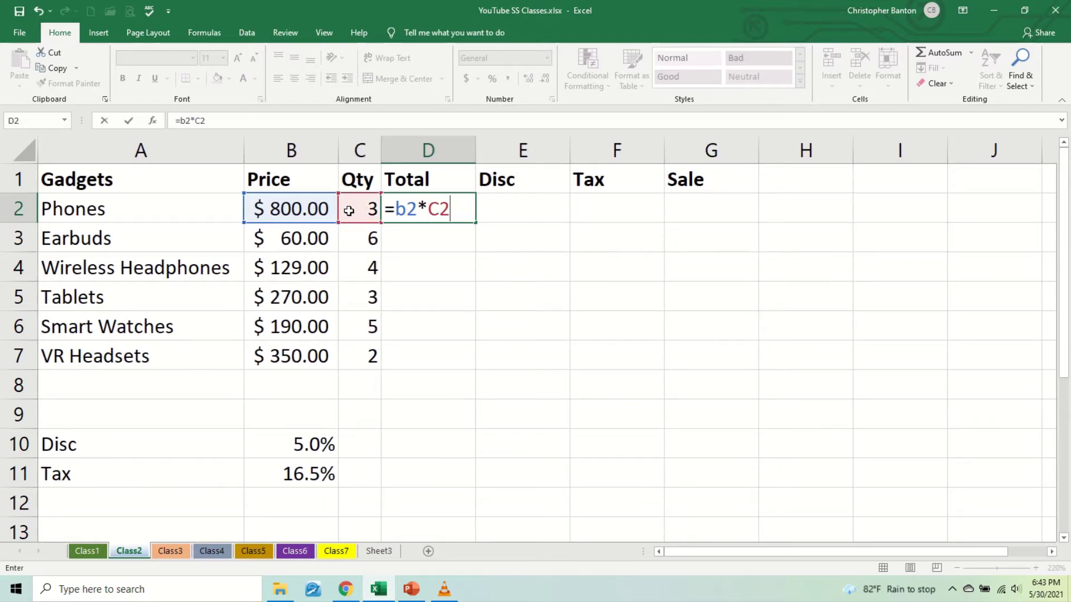
key(Return)
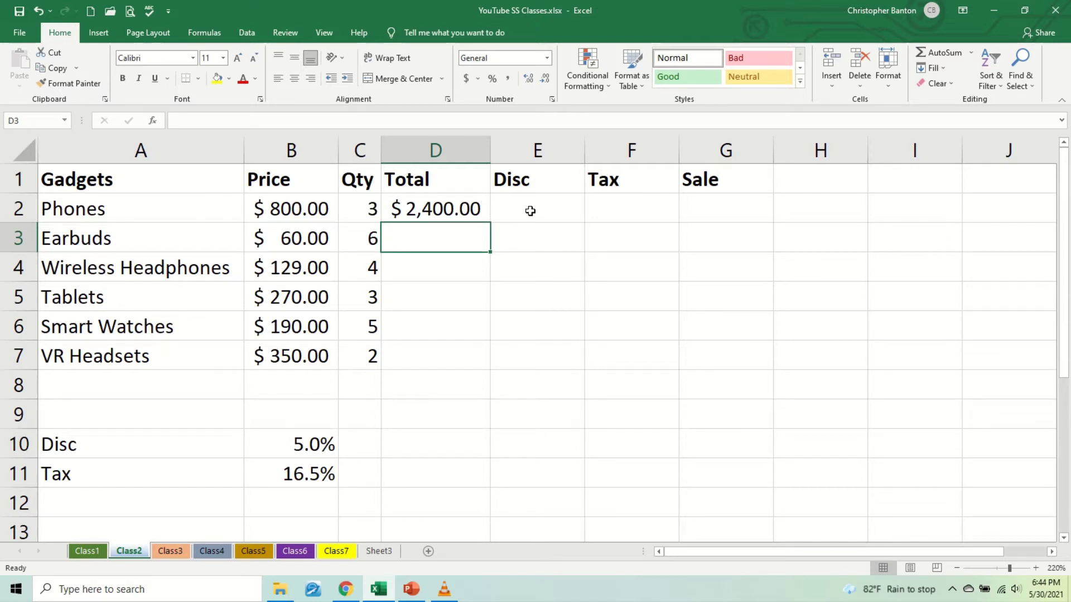
Fill the Total formula from D2 down to D7 and check the copies in D3, D4 and D7.
click(441, 205)
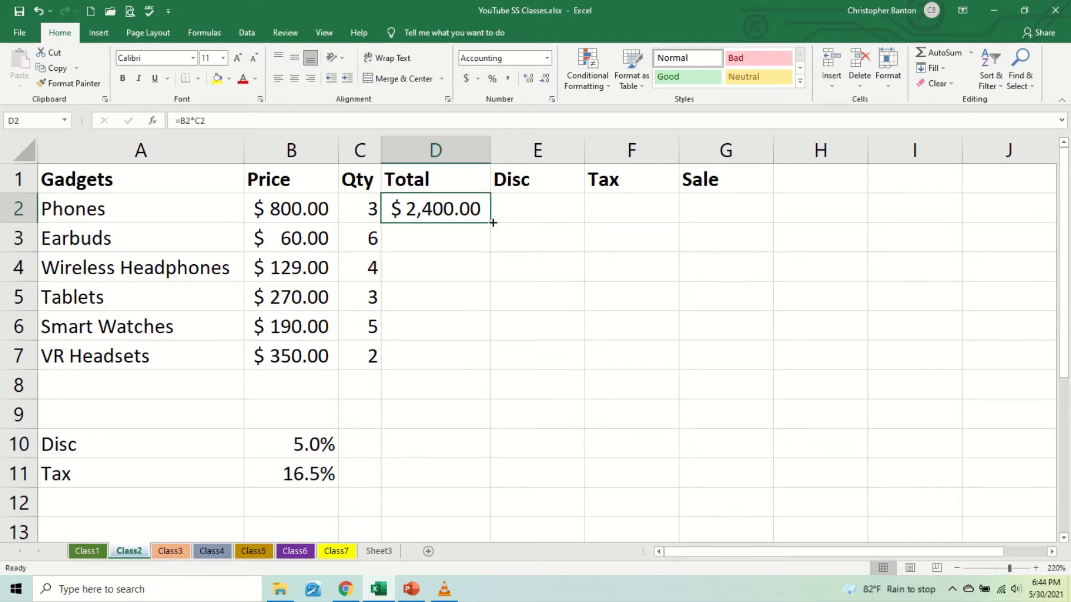
drag(493, 223, 464, 373)
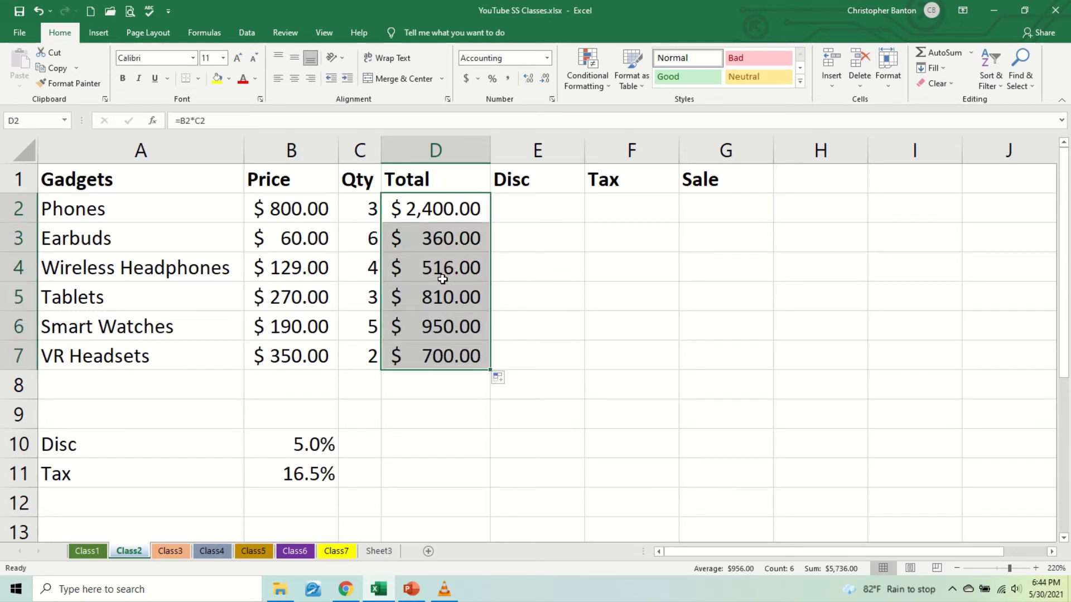
double_click(424, 210)
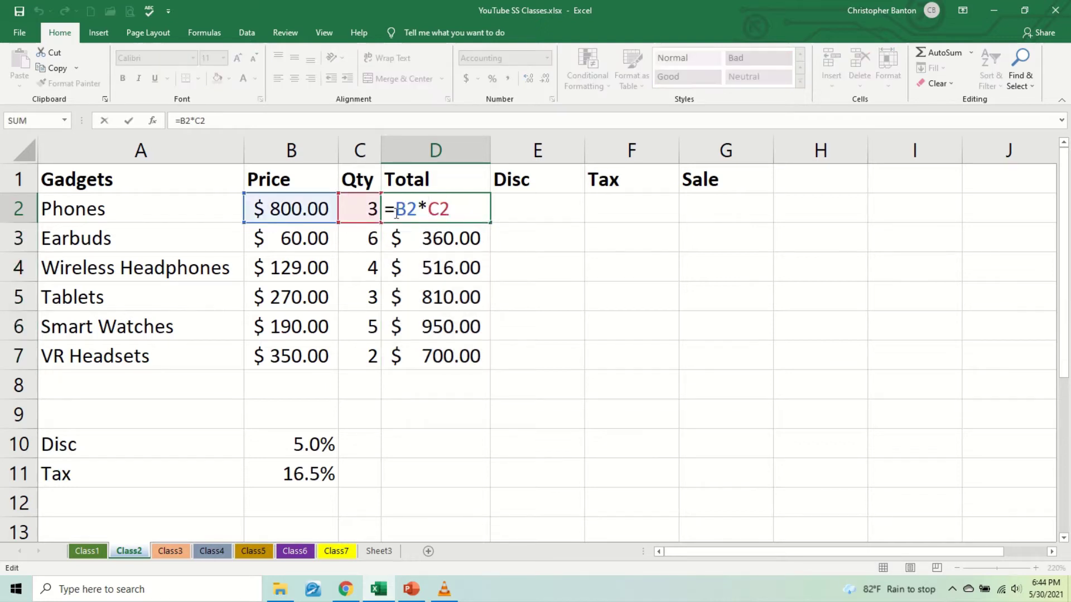
key(Return)
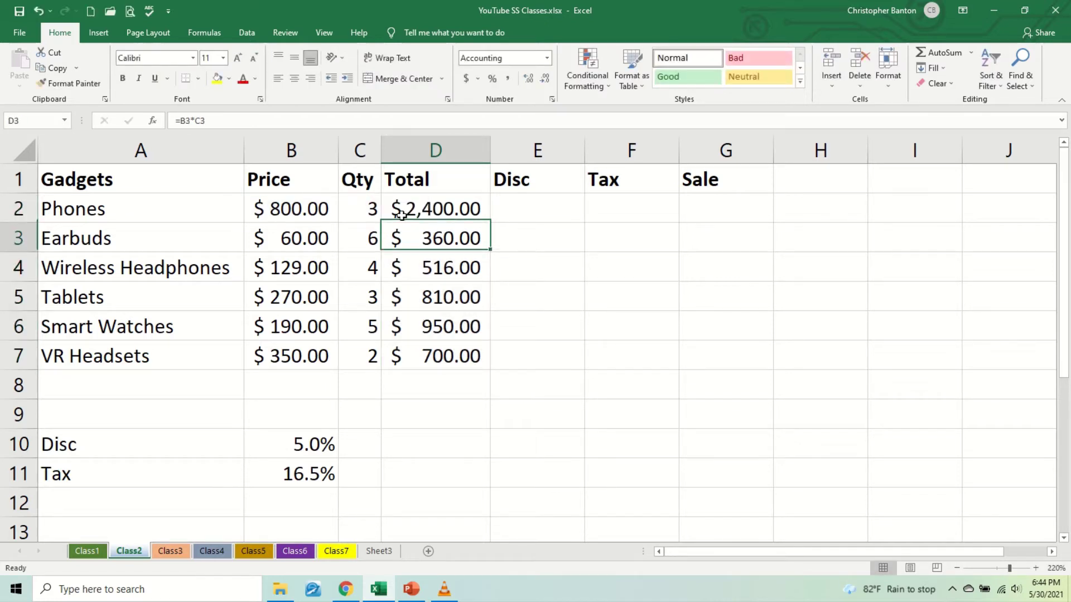
double_click(415, 237)
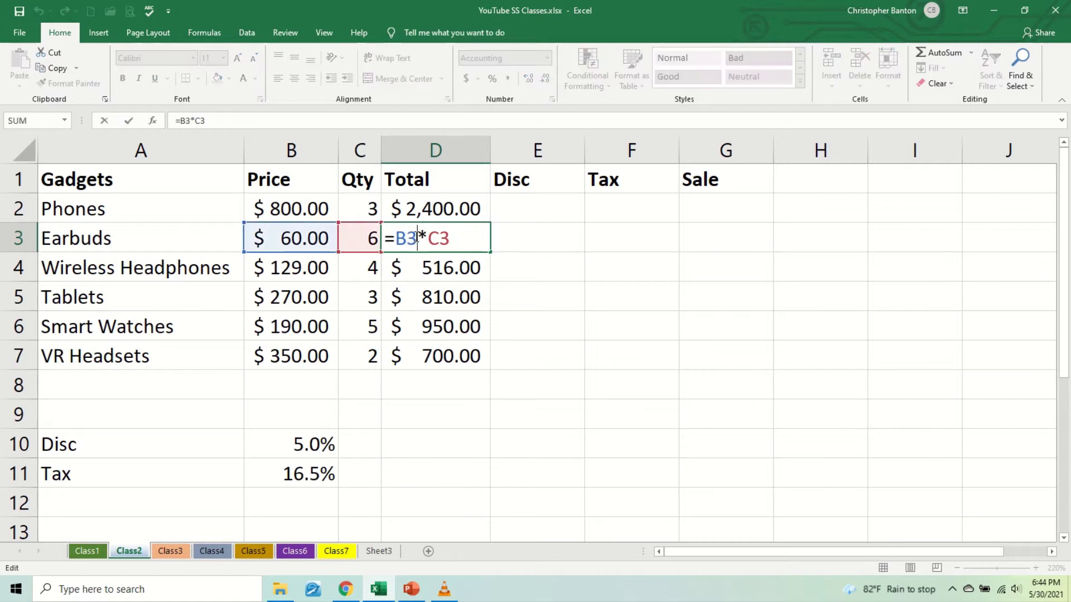
key(Return)
double_click(447, 272)
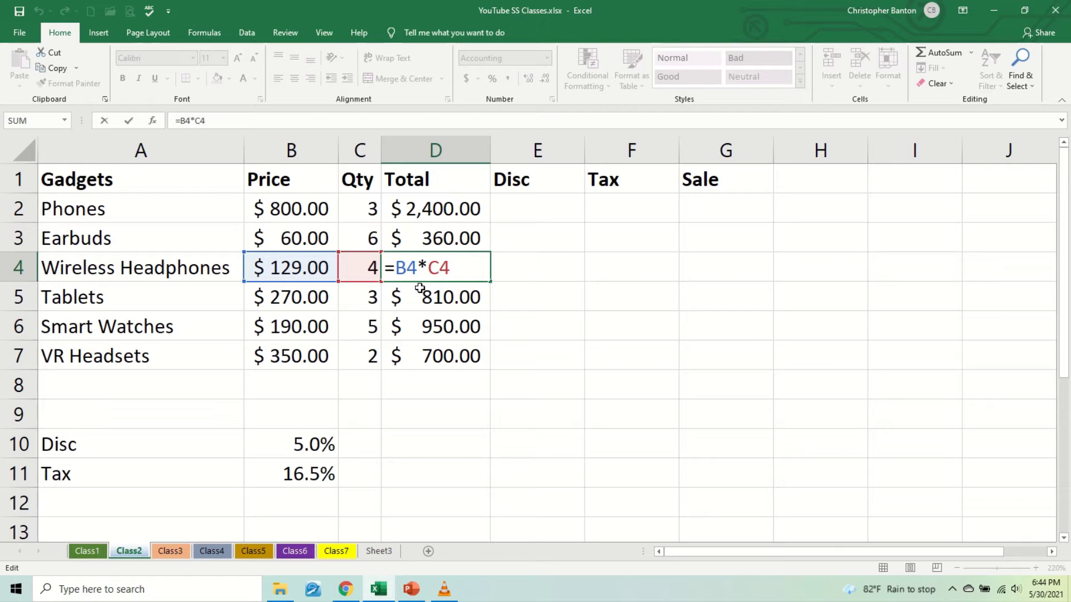
click(430, 360)
double_click(429, 360)
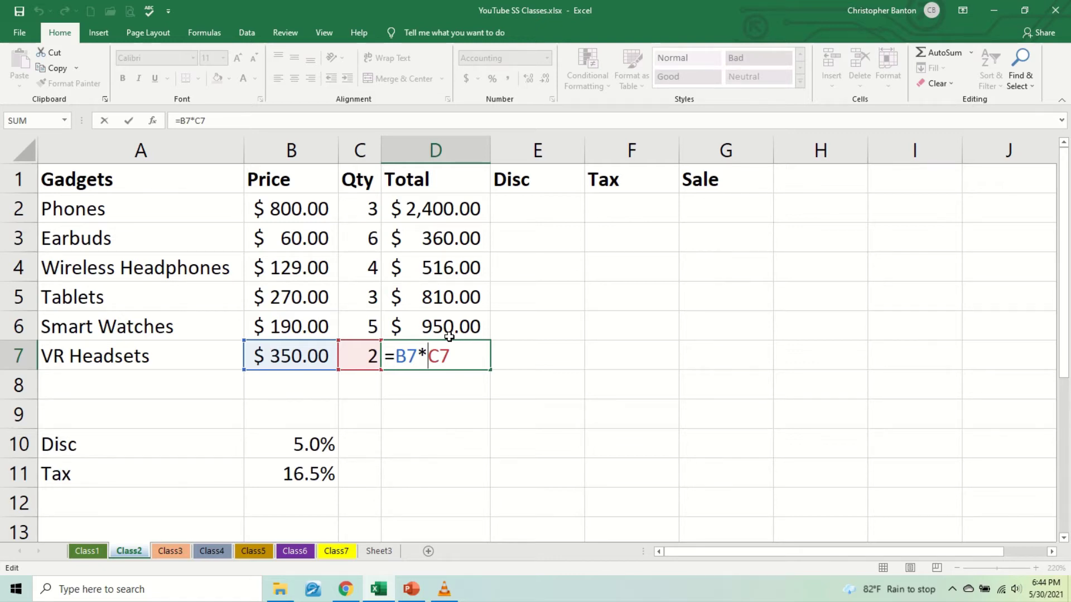
key(Return)
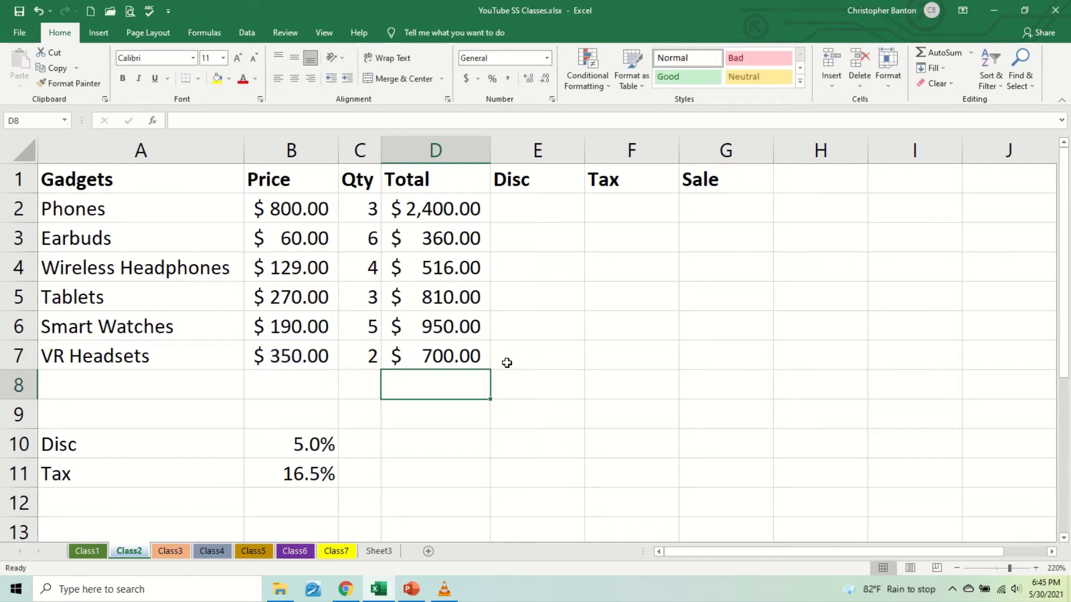
click(470, 208)
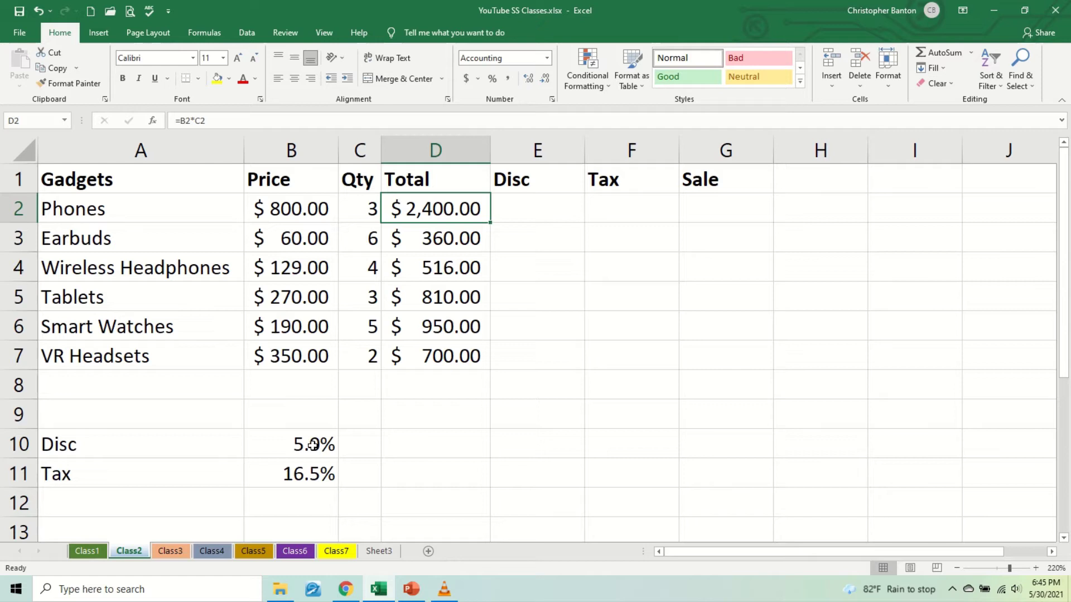
Enter =D2*B10 in E2 for a $120.00 Phones discount.
click(520, 216)
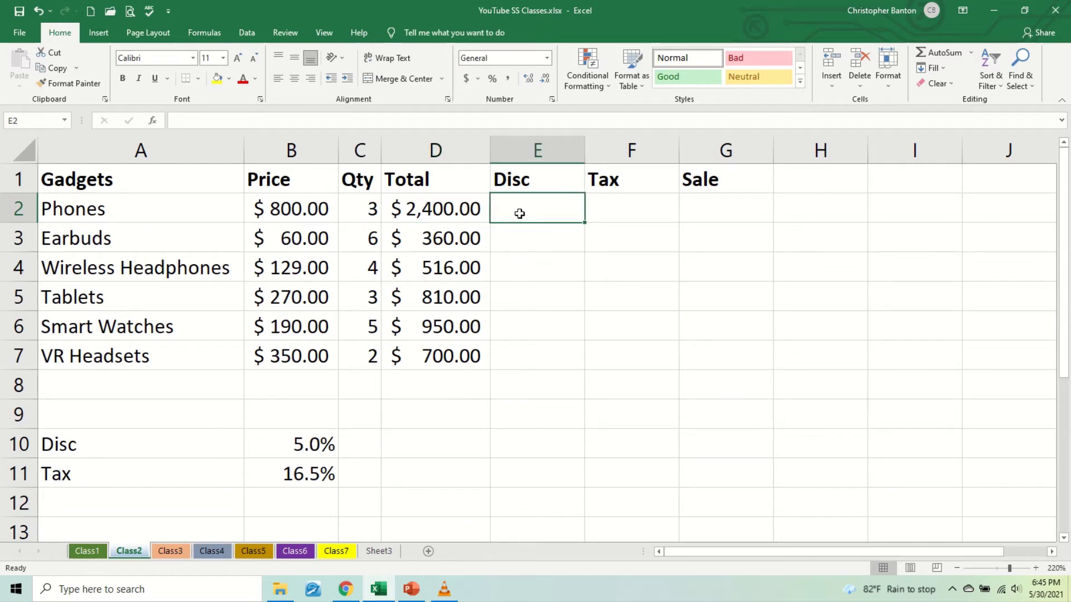
text(=)
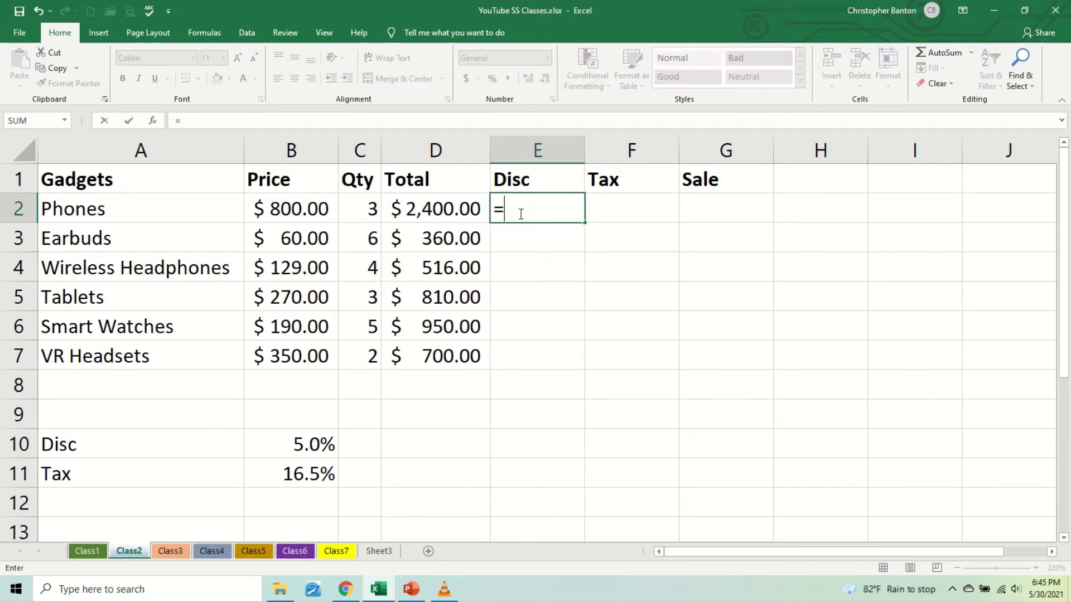
click(440, 208)
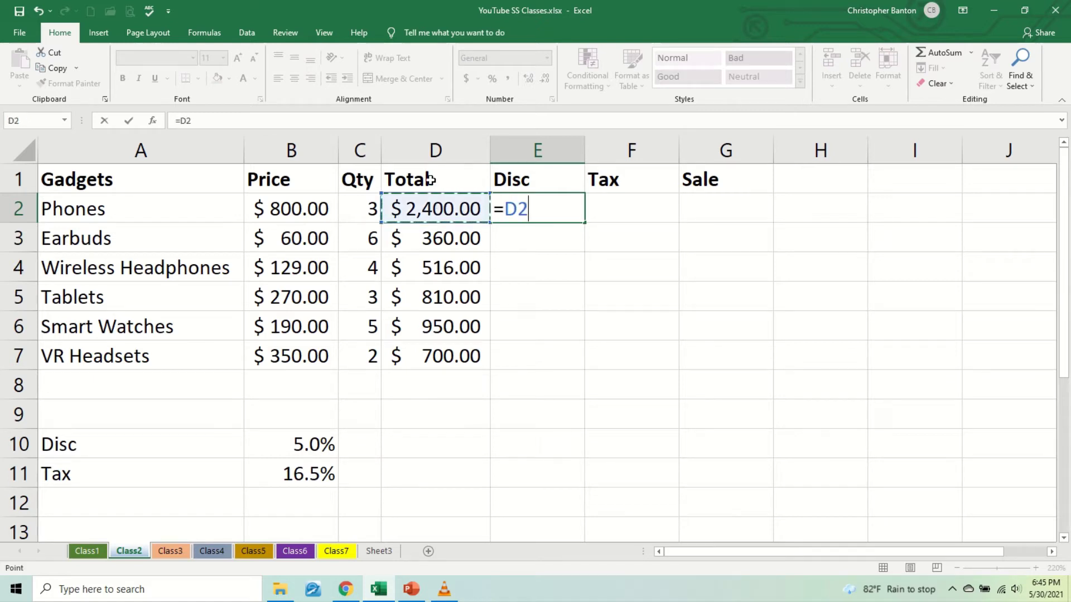
text(*)
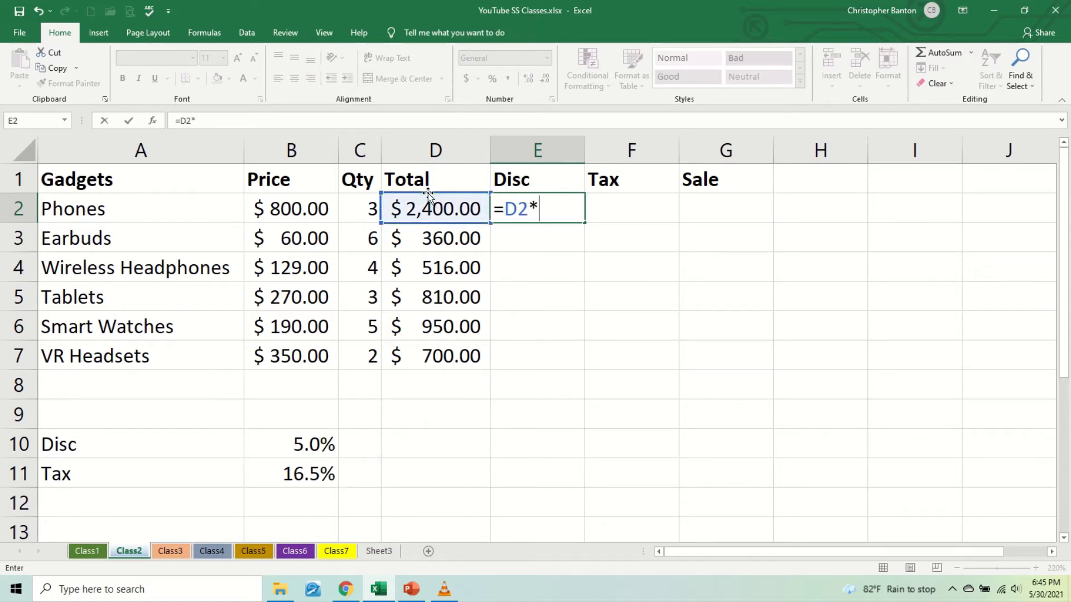
click(306, 445)
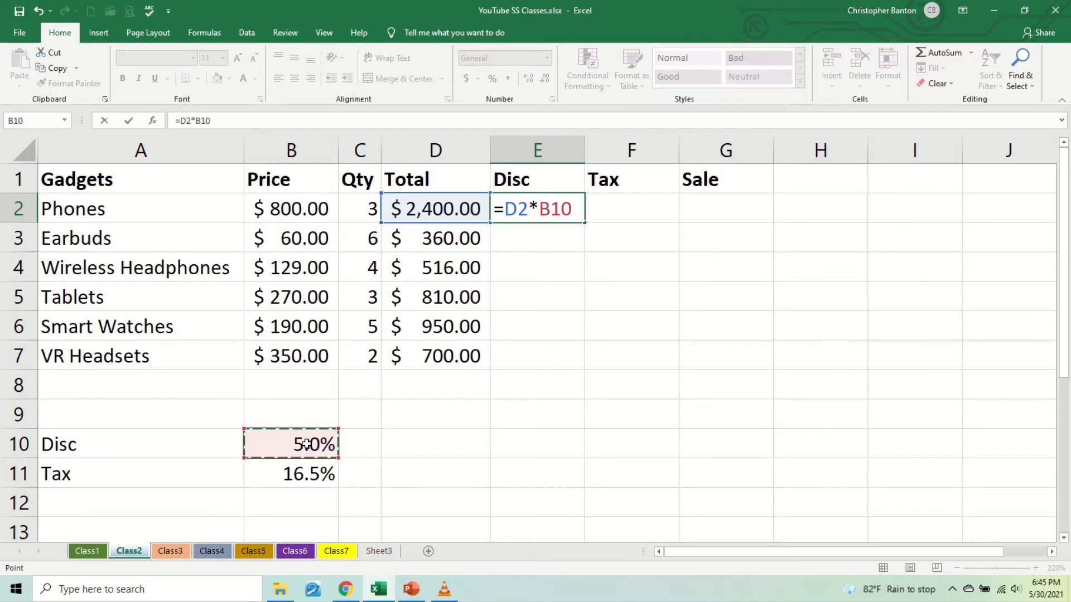
key(Return)
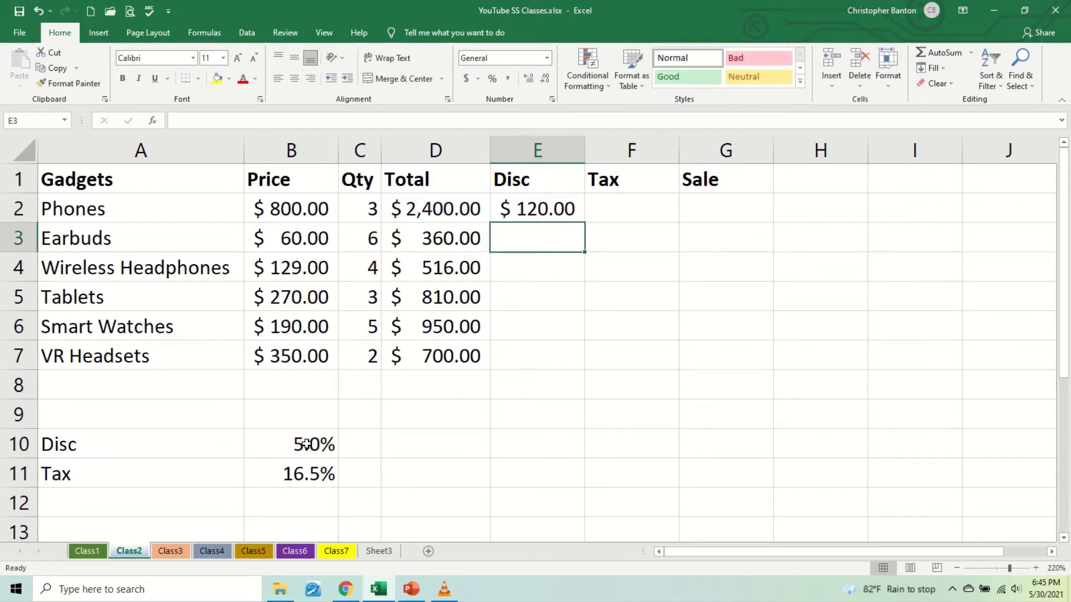
click(536, 211)
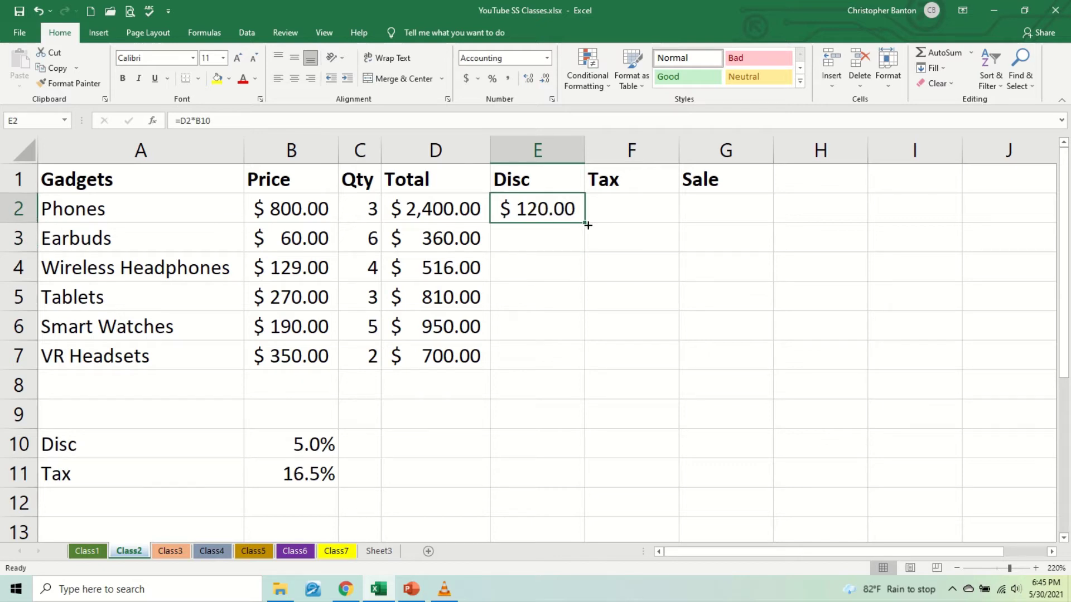
Copy the discount formula down to E7 and inspect the references in E7 and E5.
drag(587, 224, 554, 378)
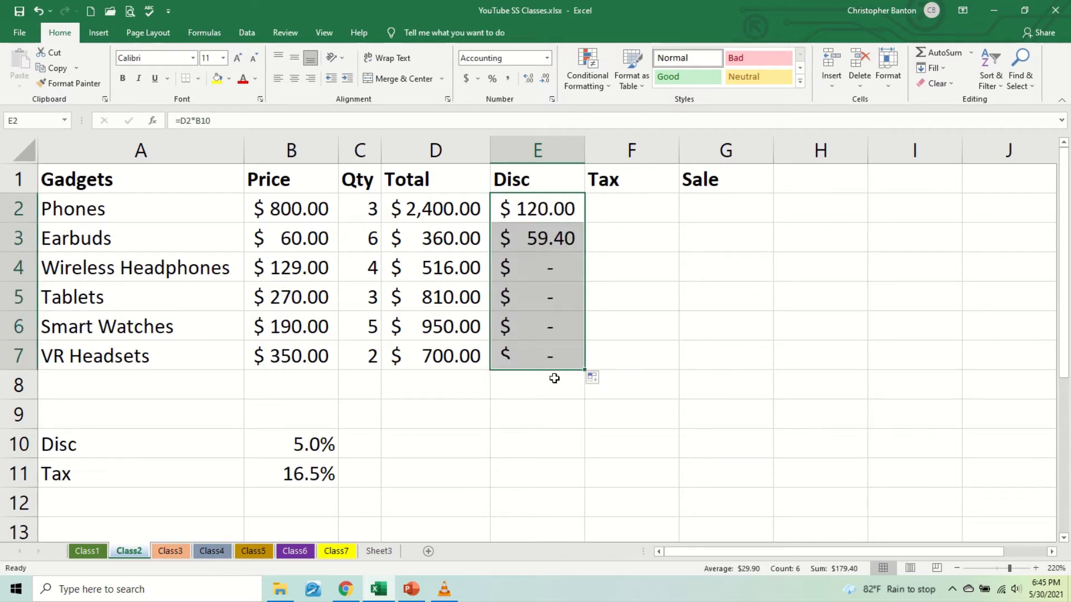
click(555, 350)
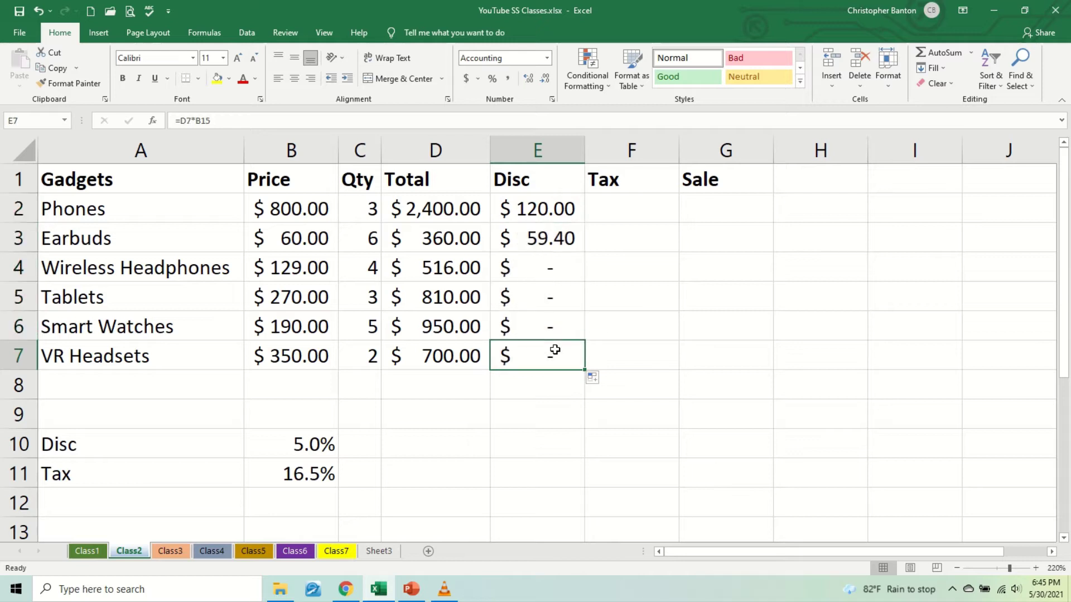
double_click(554, 349)
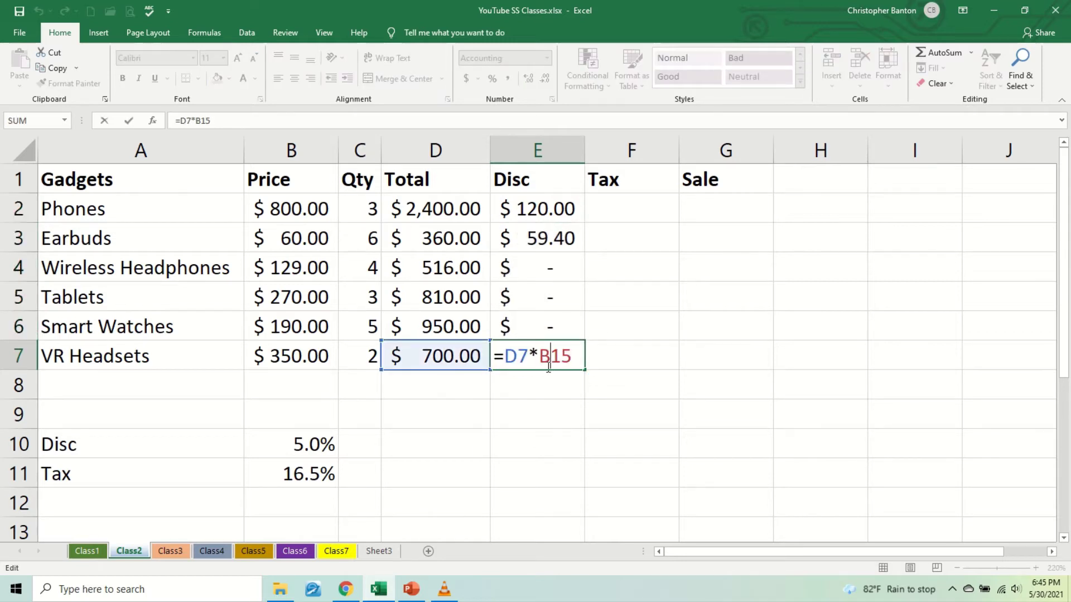
key(Return)
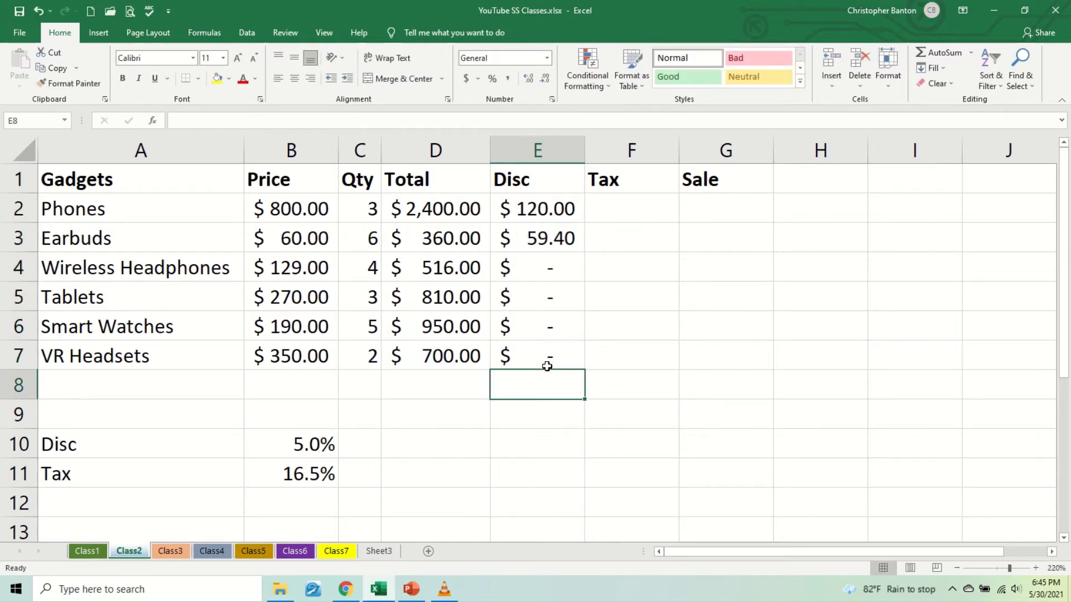
click(552, 300)
double_click(551, 298)
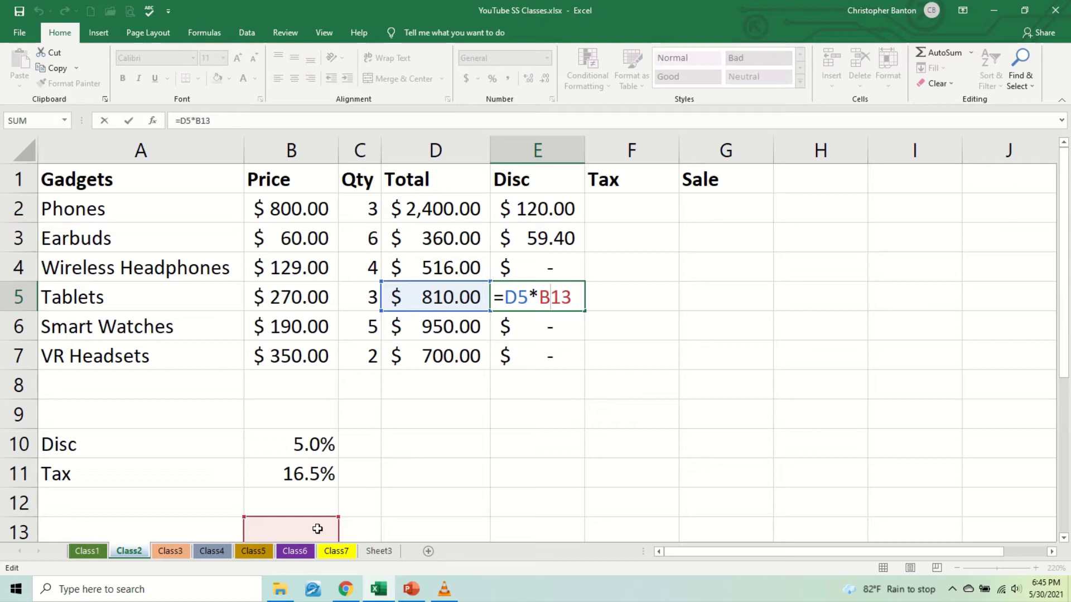
key(Return)
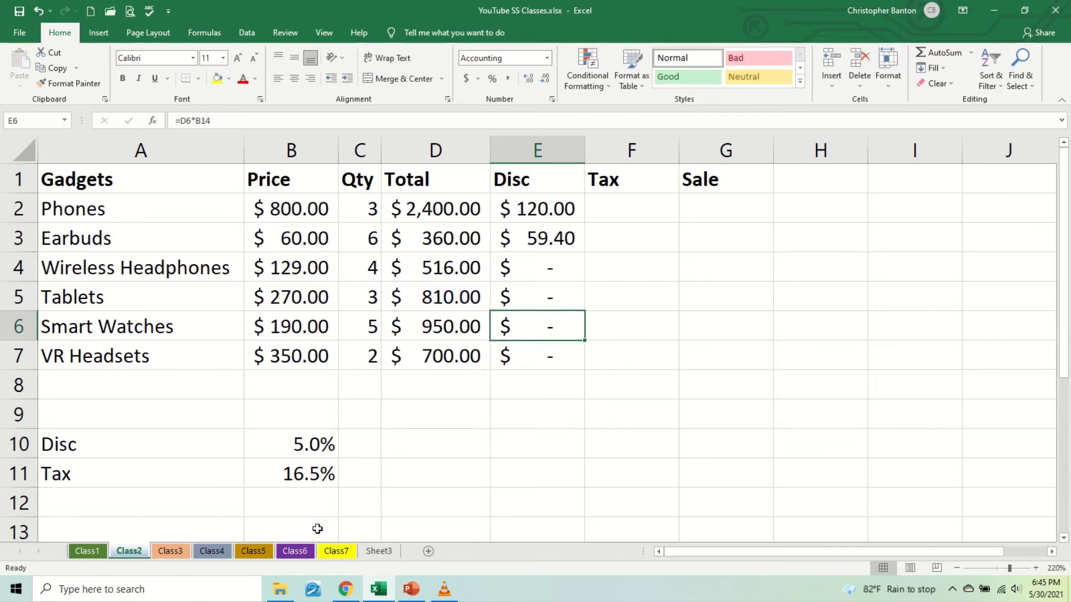
Inspect E4 and E3's shifted rate reference, then reopen E2's formula for editing.
double_click(554, 266)
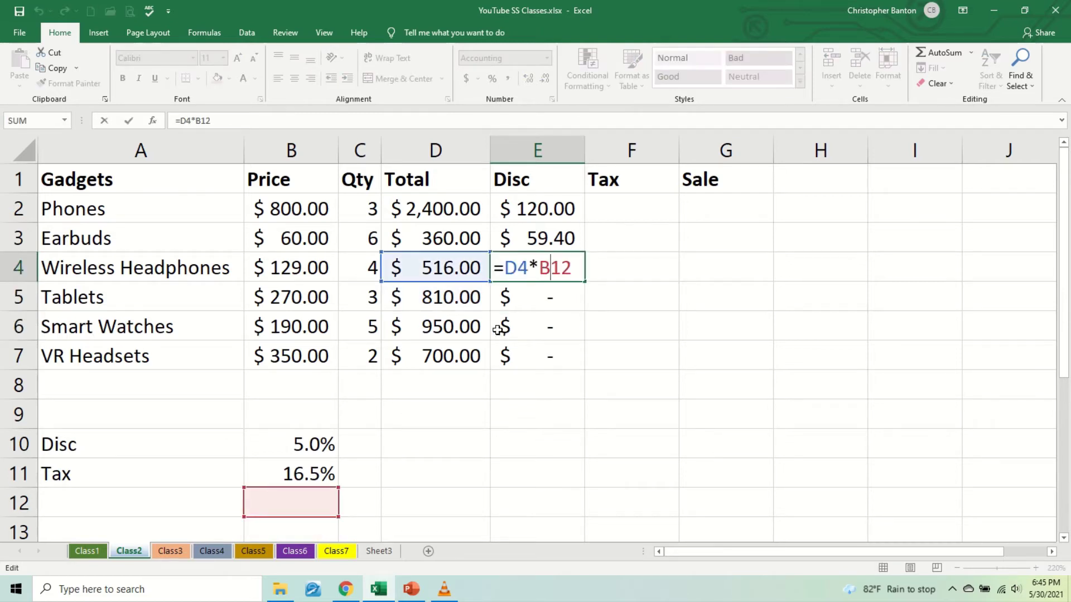
key(Return)
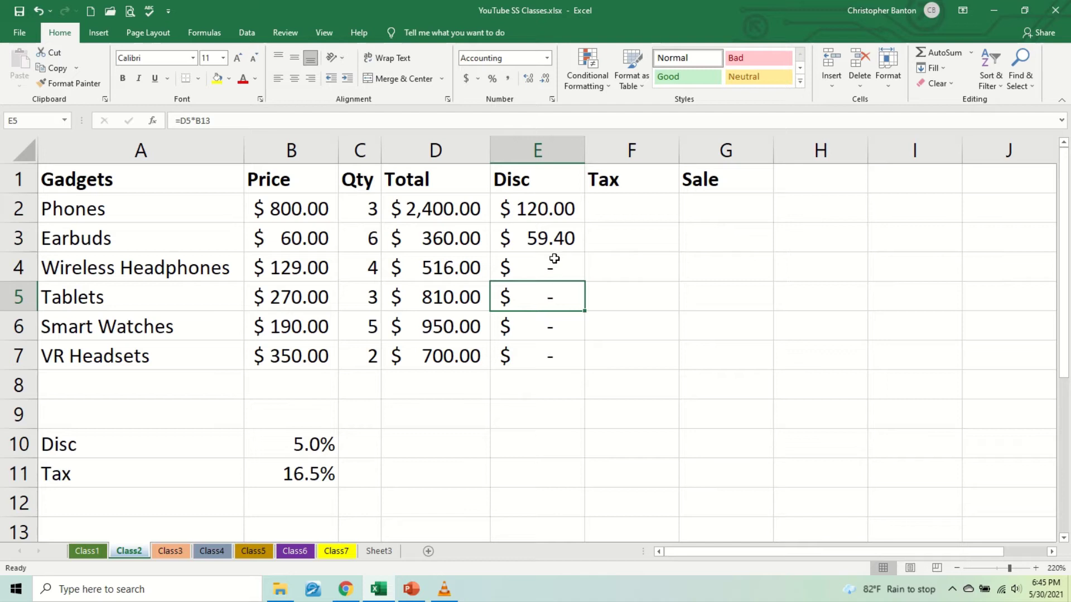
click(544, 241)
double_click(544, 241)
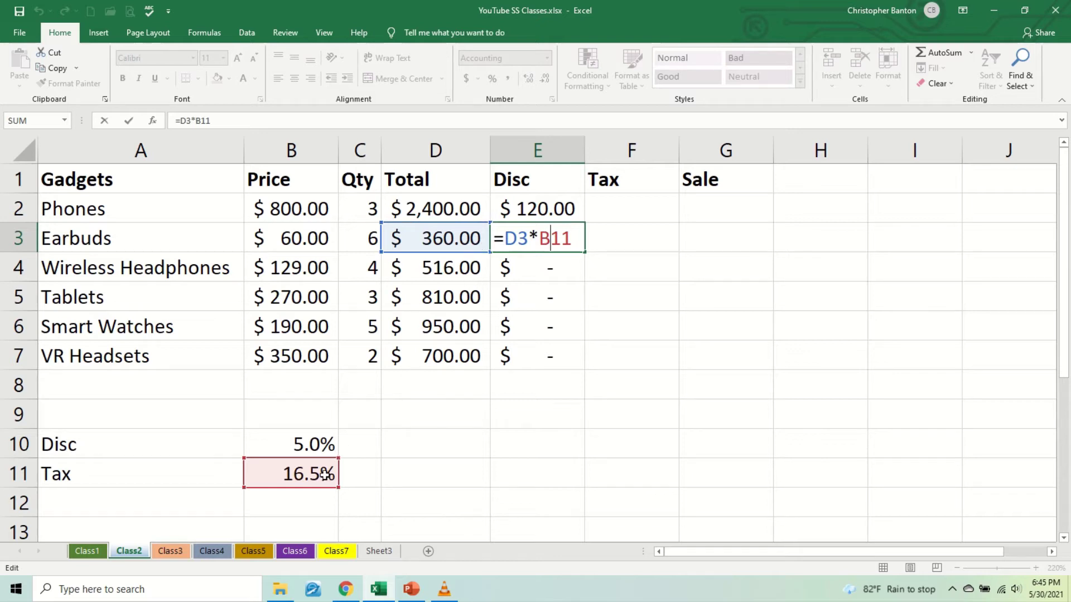
key(Return)
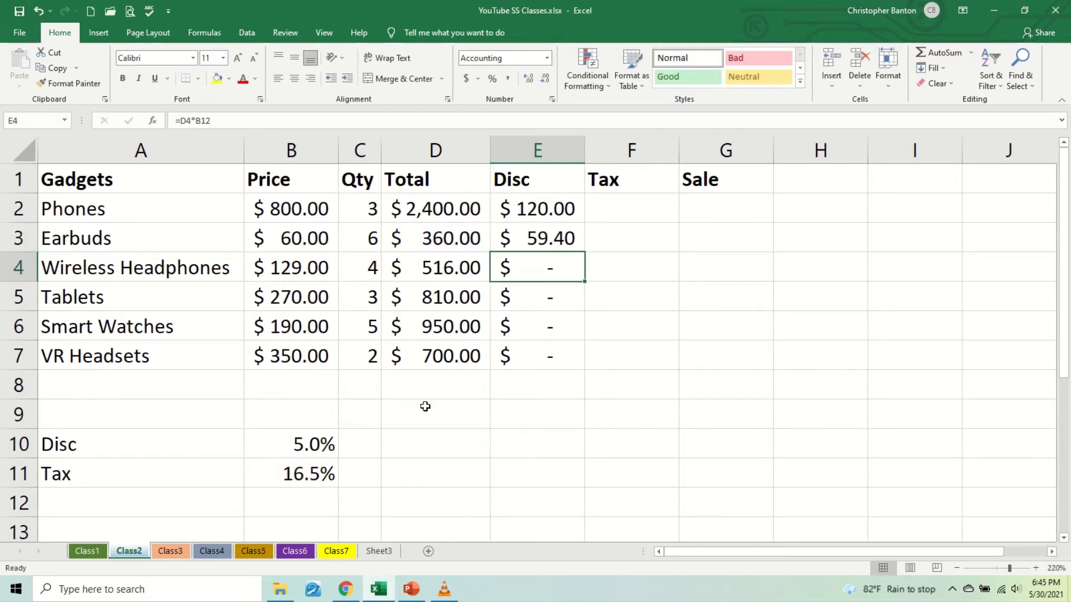
click(550, 212)
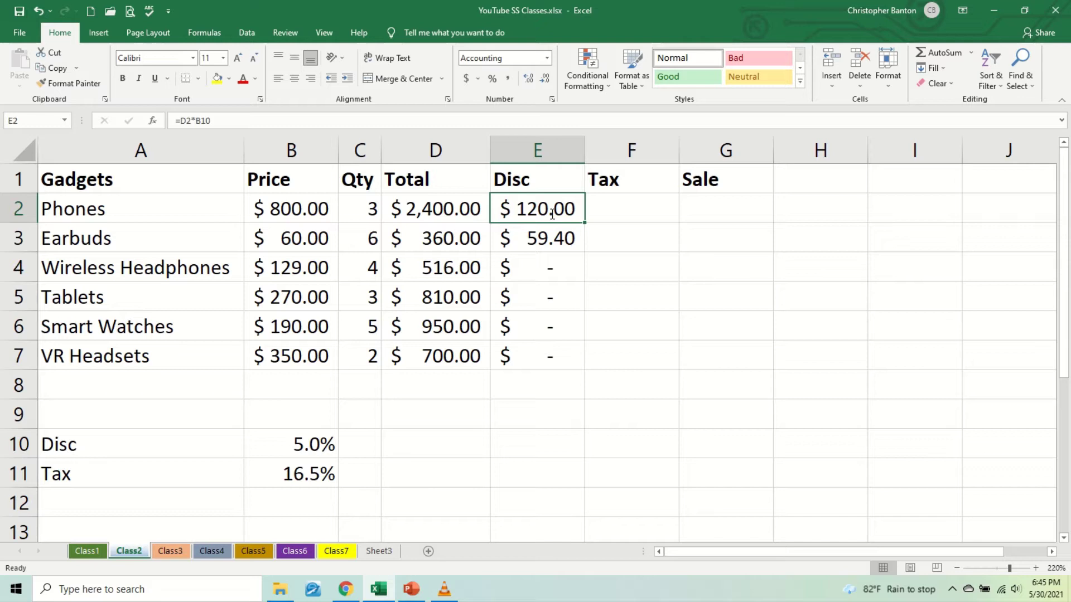
double_click(549, 212)
key(Left)
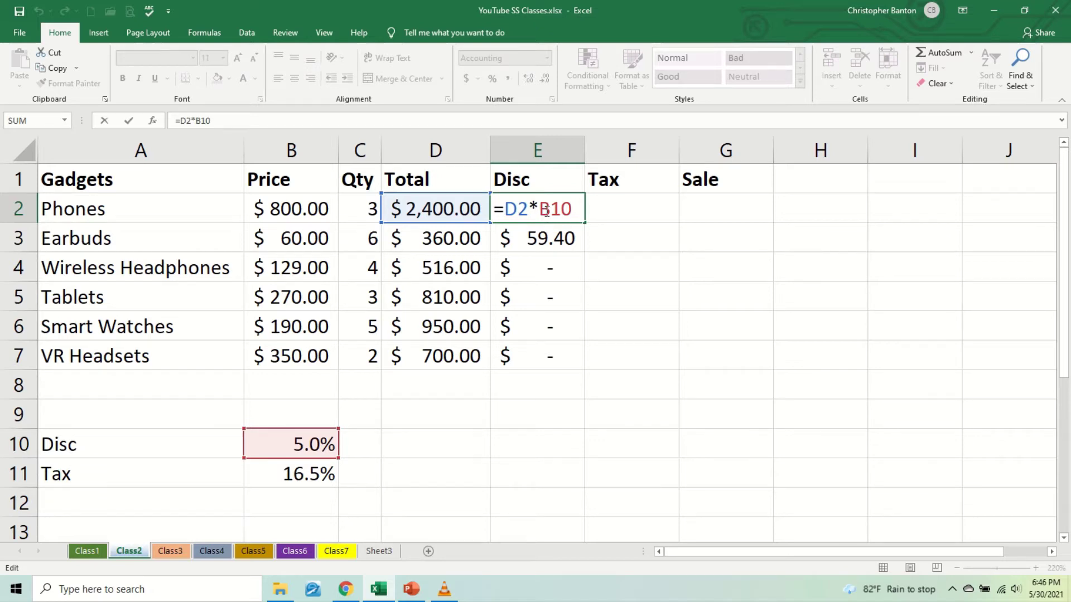
Change E2 to =D2*$B$10 and refill the discount formula down to E7.
text($)
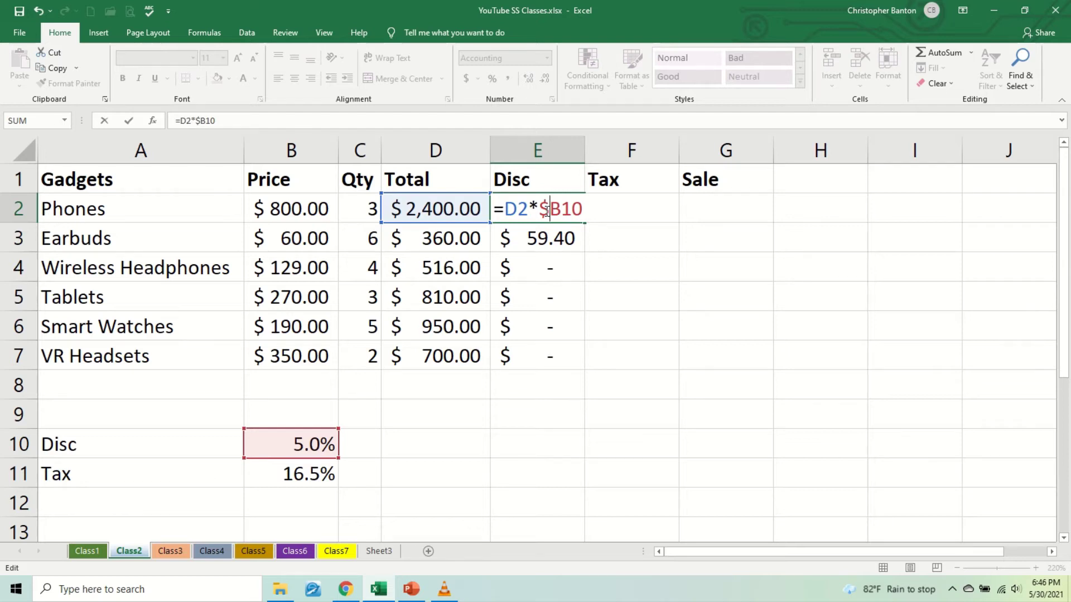
key(Right)
text($)
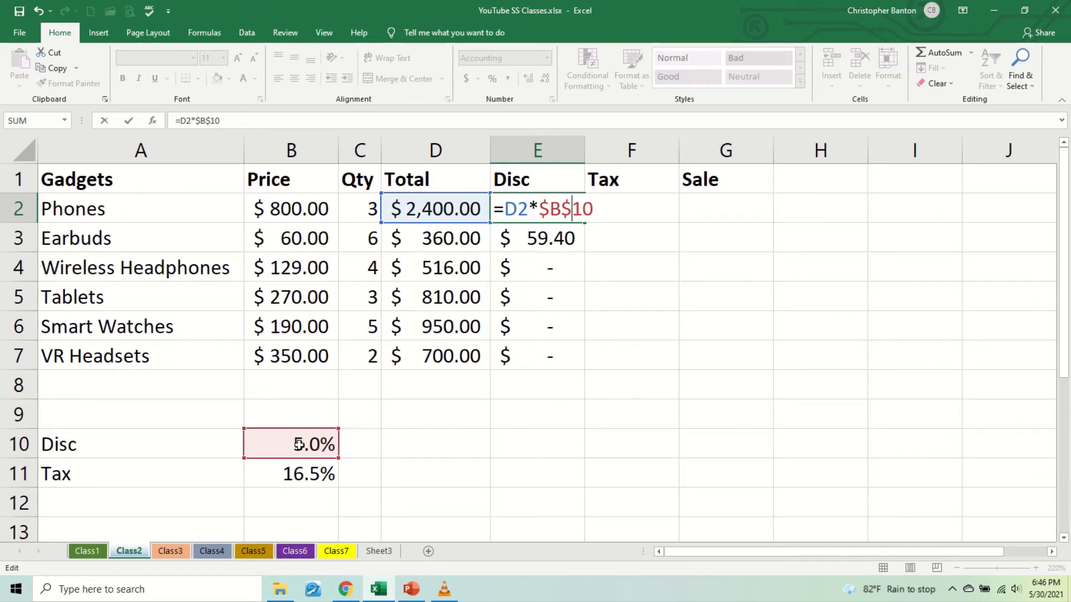
key(Return)
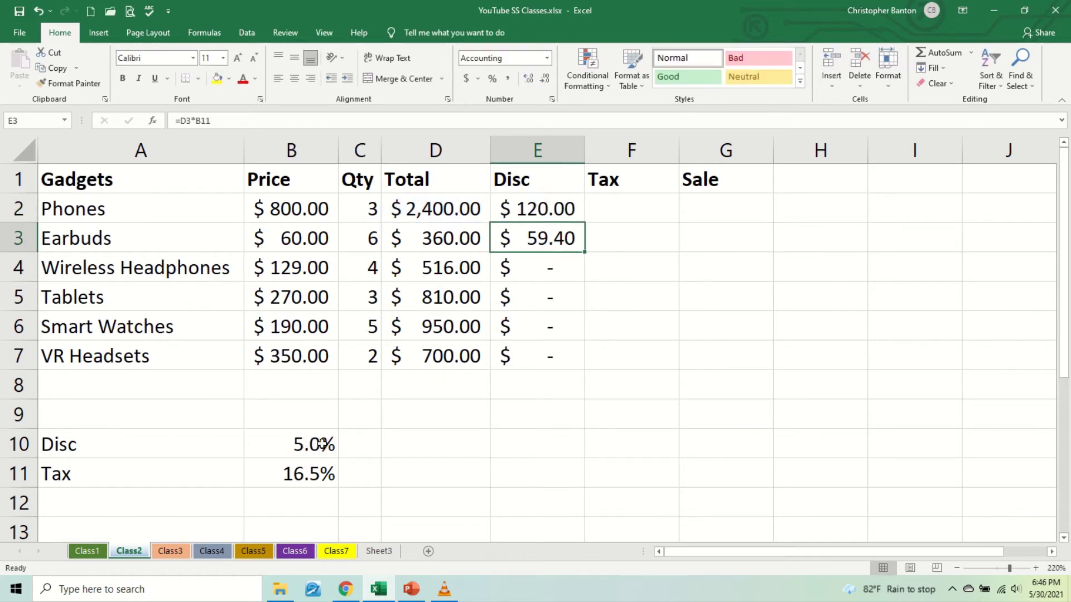
click(548, 212)
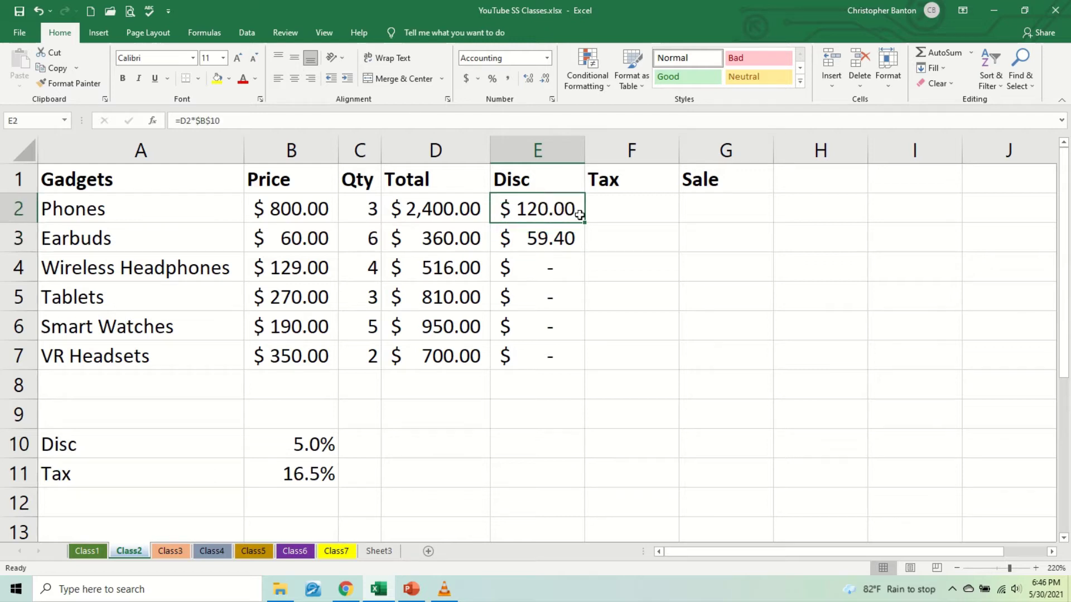
drag(585, 220, 565, 374)
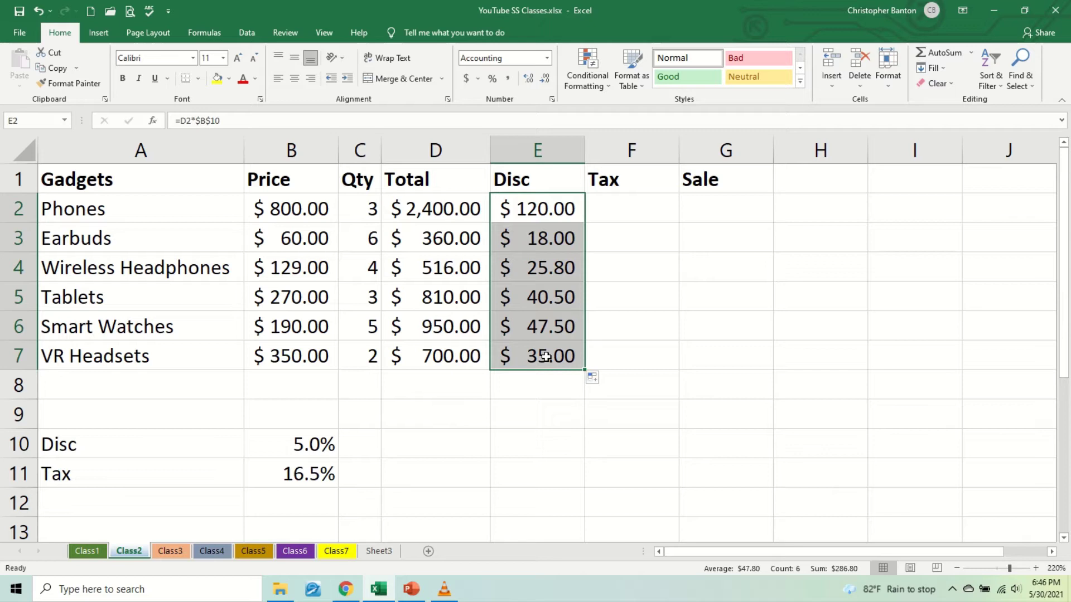
double_click(546, 357)
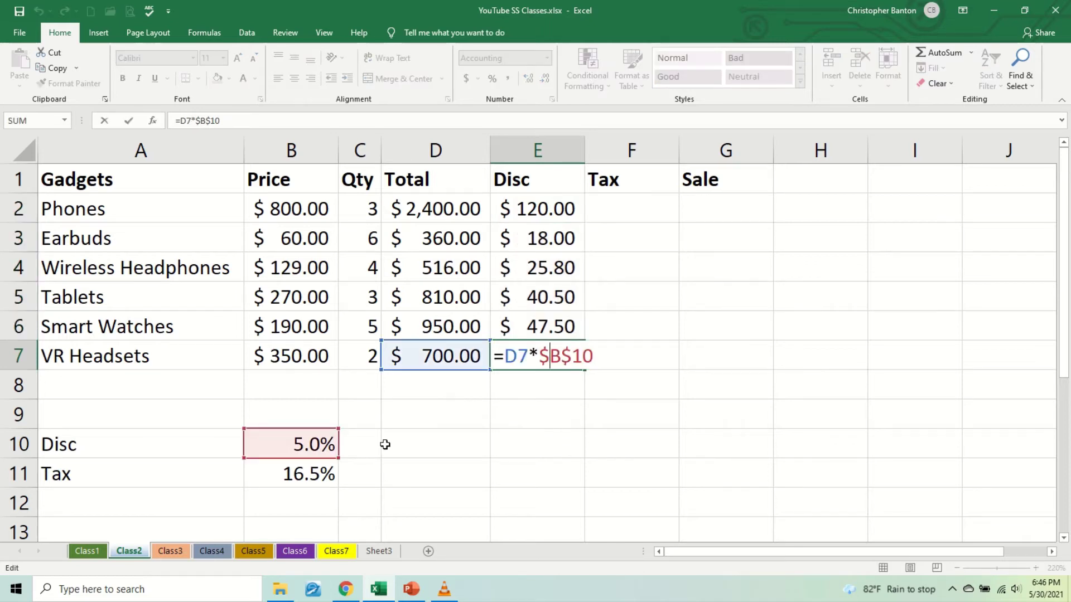
key(Return)
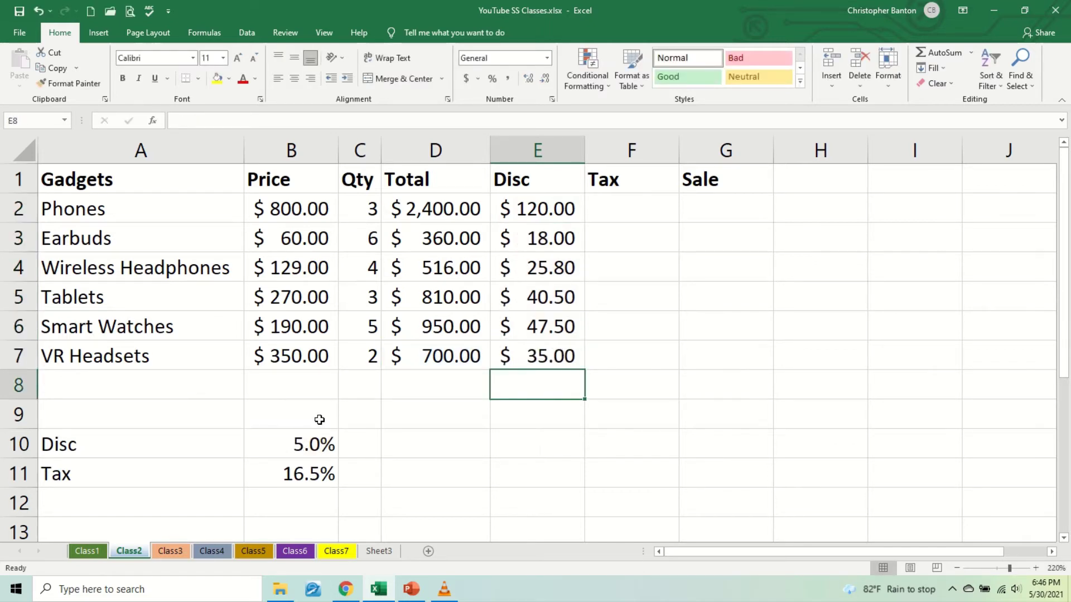
double_click(532, 273)
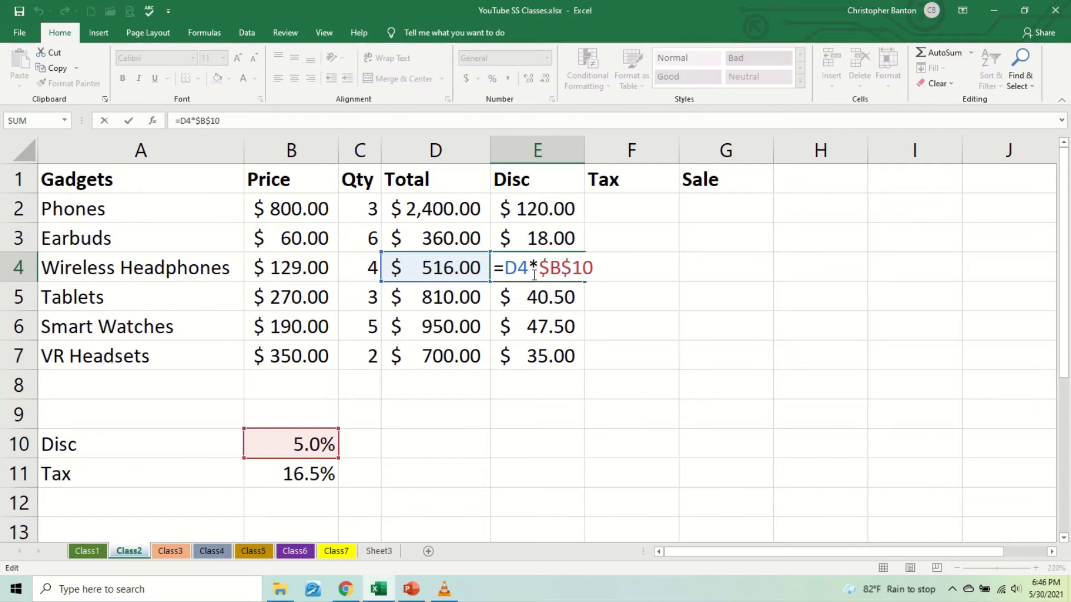
key(Return)
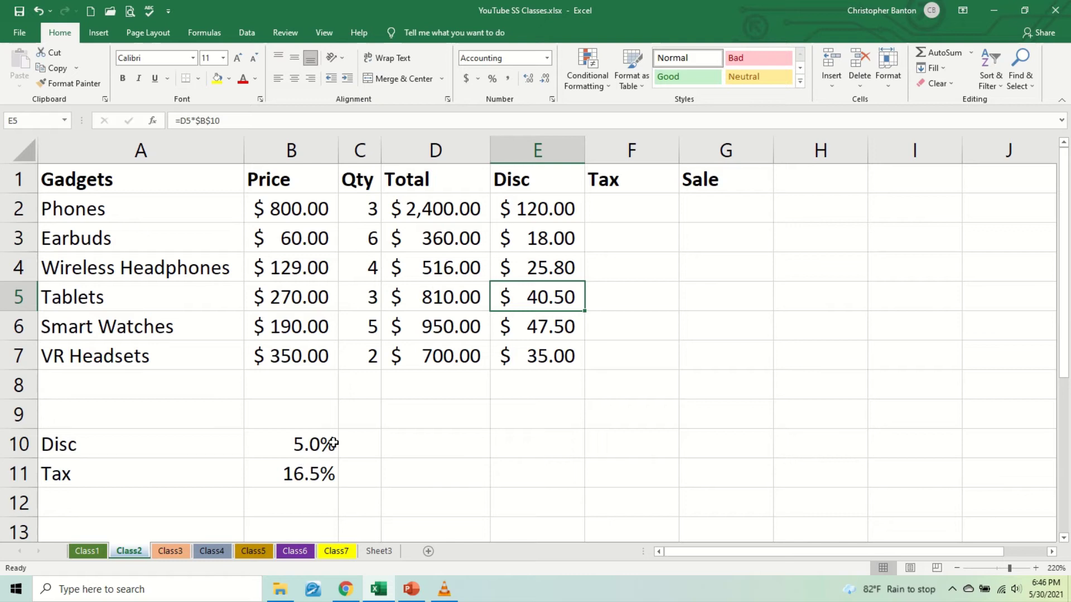
click(616, 207)
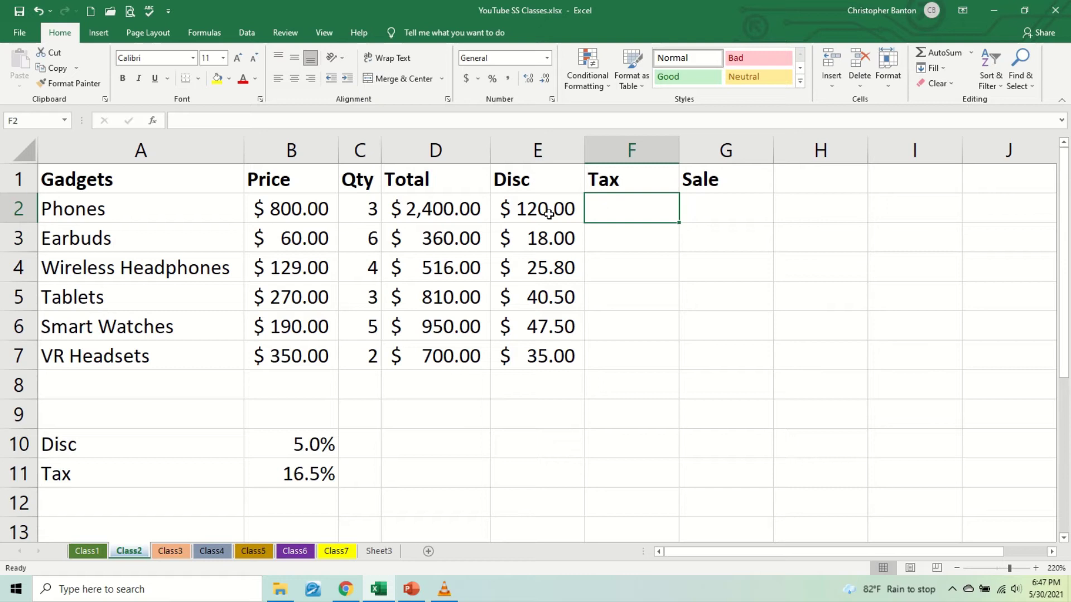
Enter =(D2-E2)*tax in the Phones Tax cell F2, which displays #NAME?
click(444, 212)
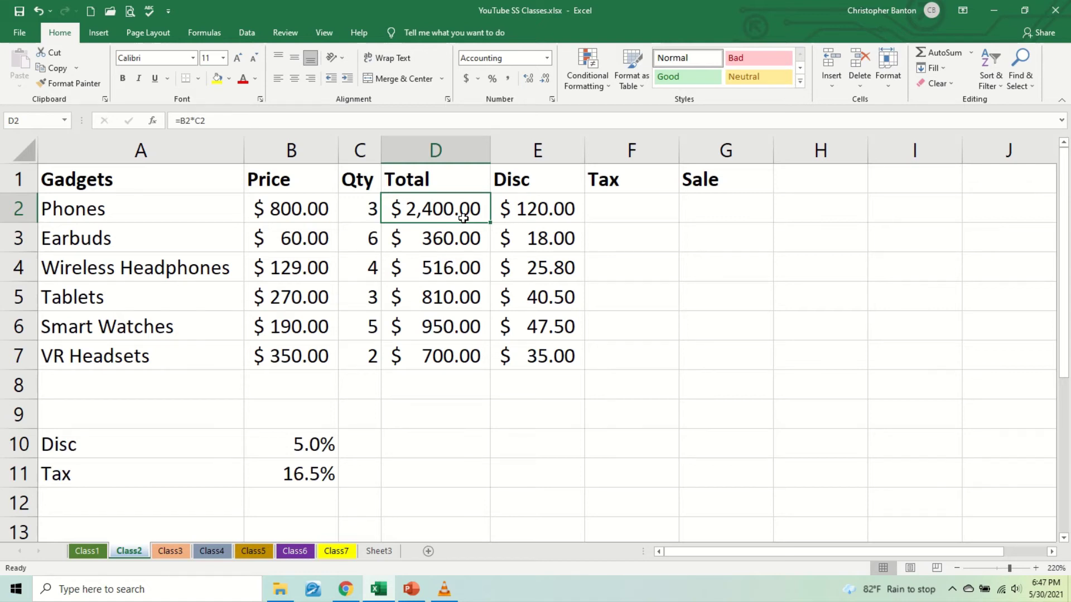
click(641, 201)
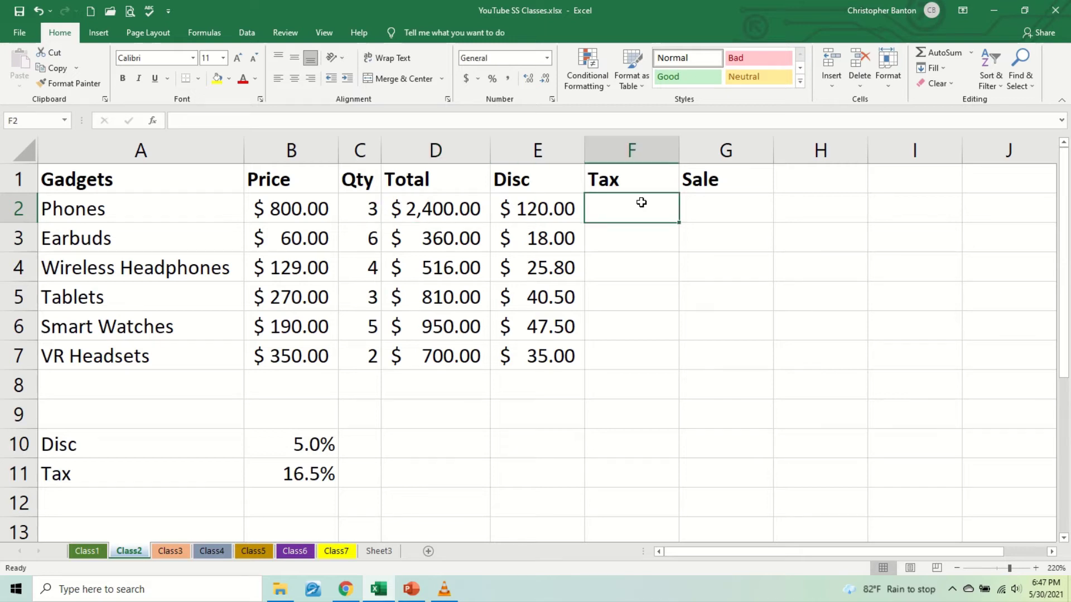
text(=)
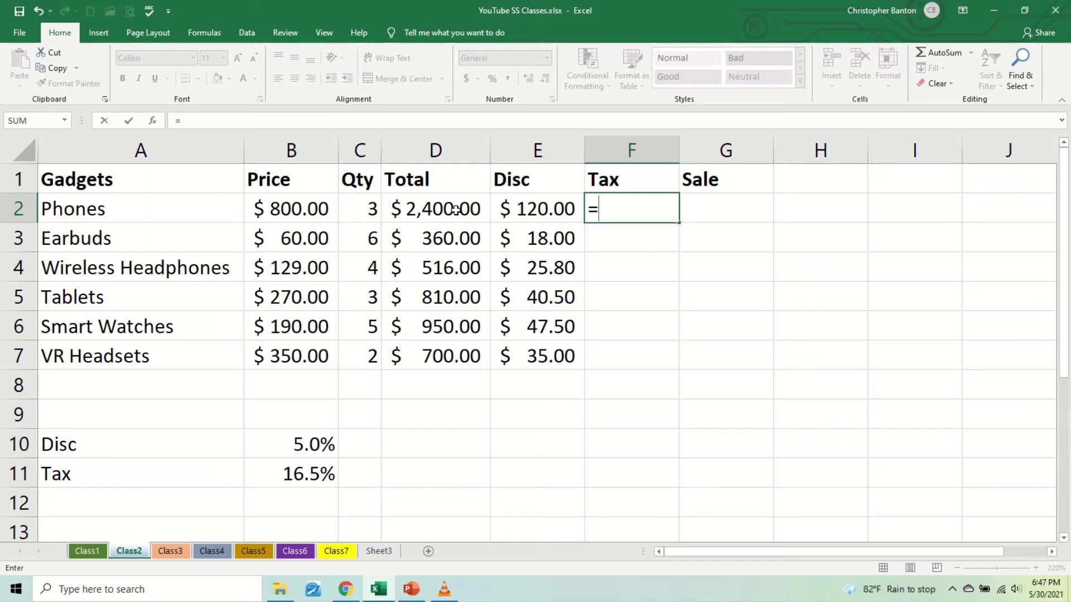
text((d2)
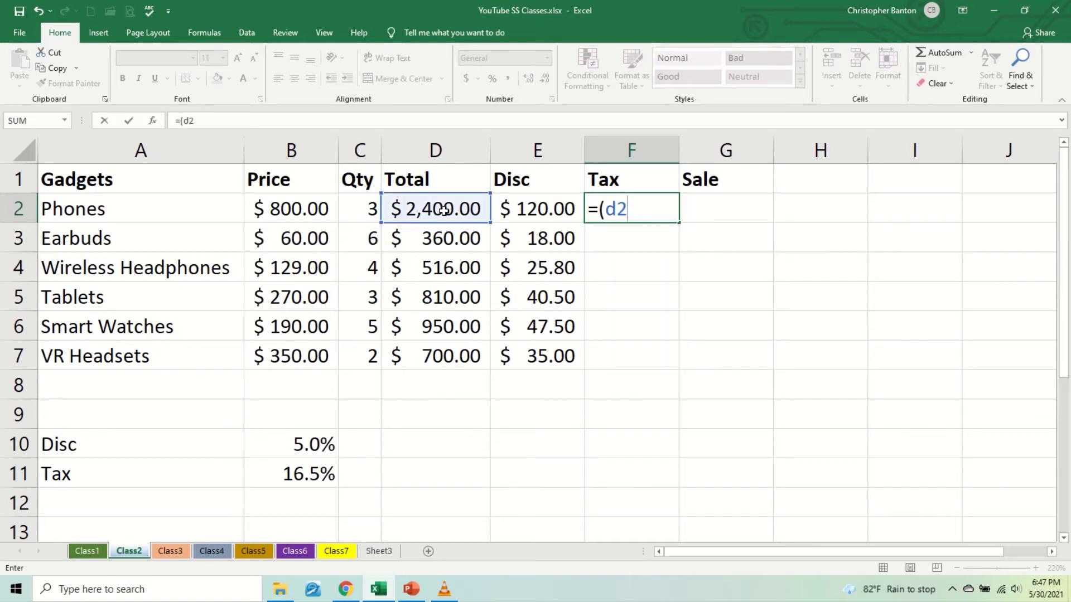
text(-e2)
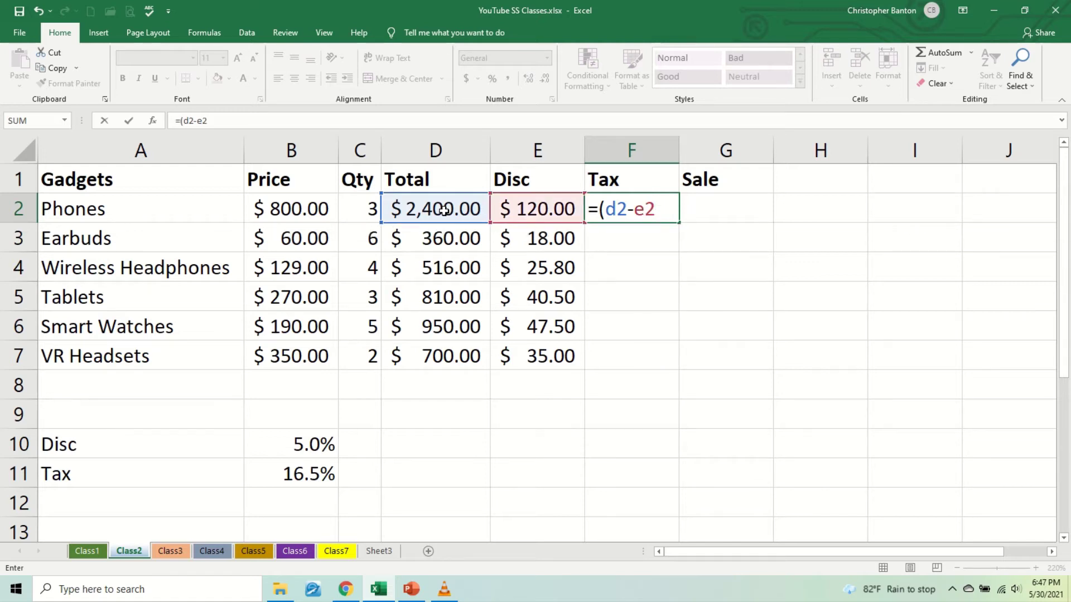
text()*tax)
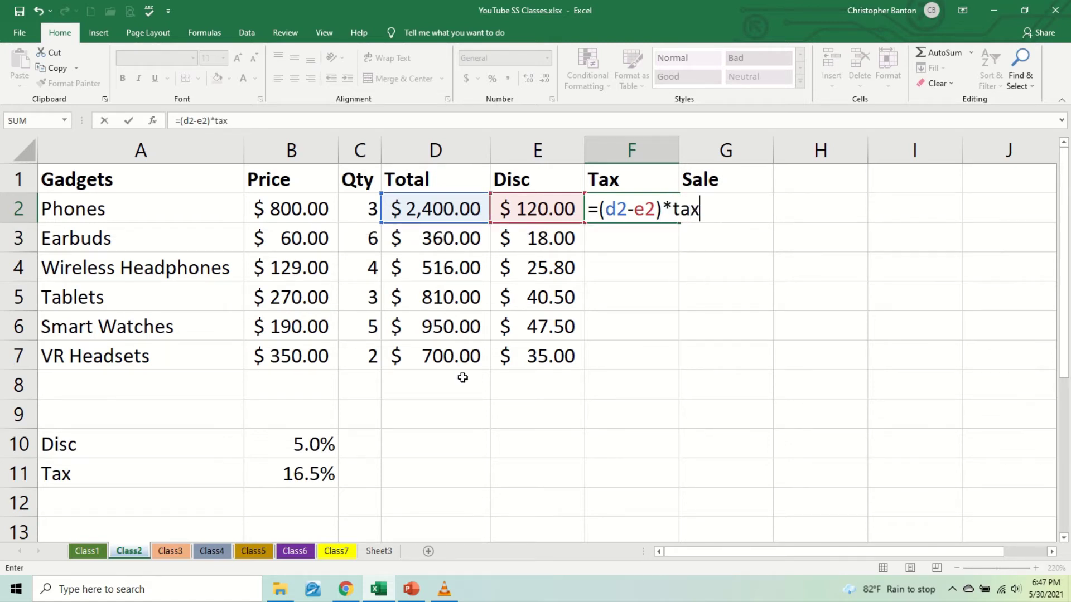
key(Return)
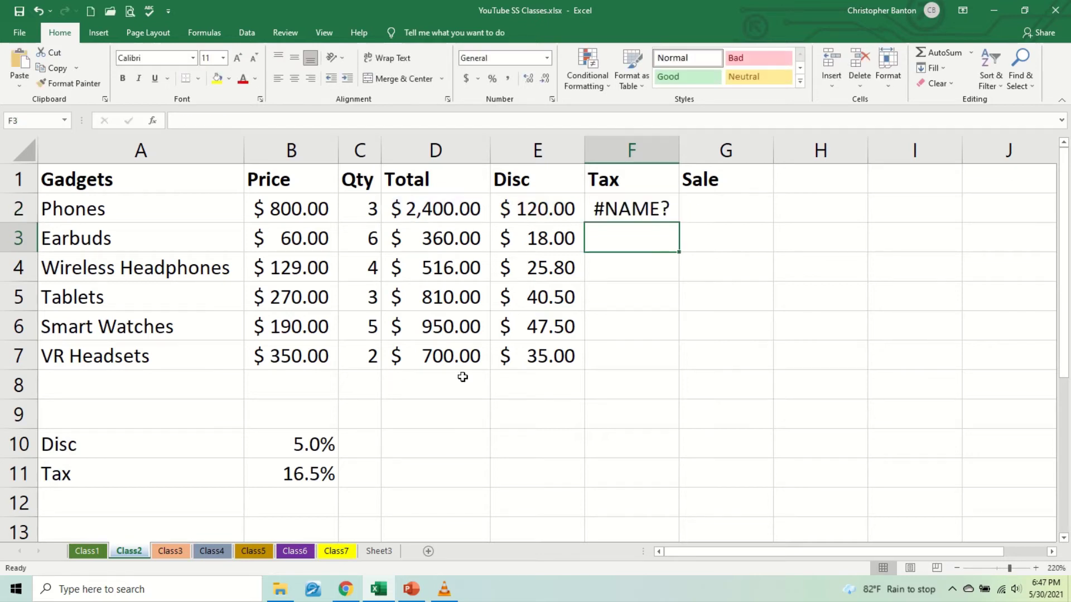
double_click(645, 201)
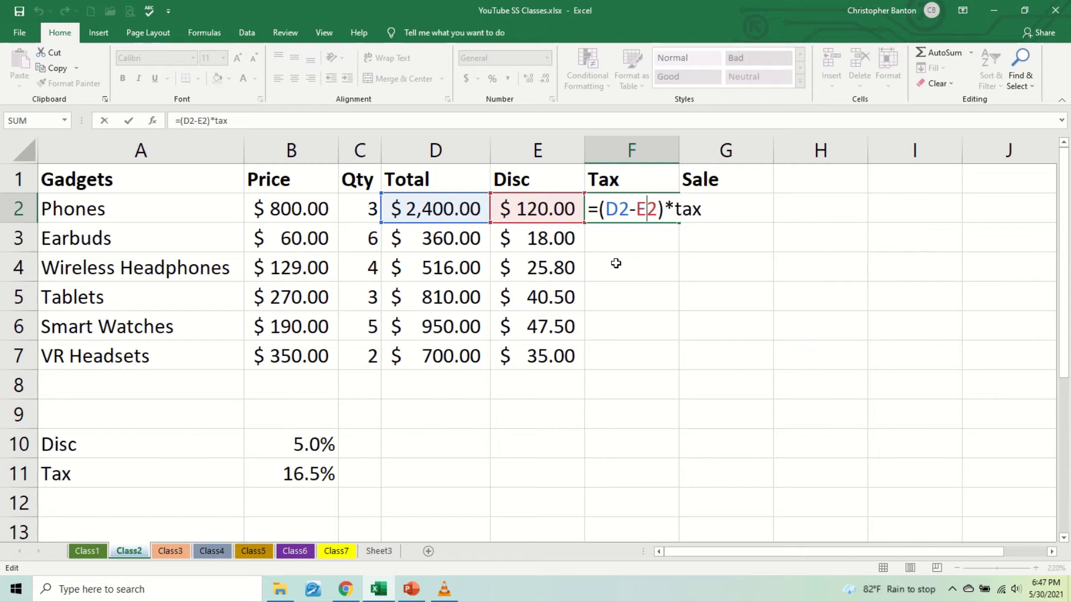
key(Return)
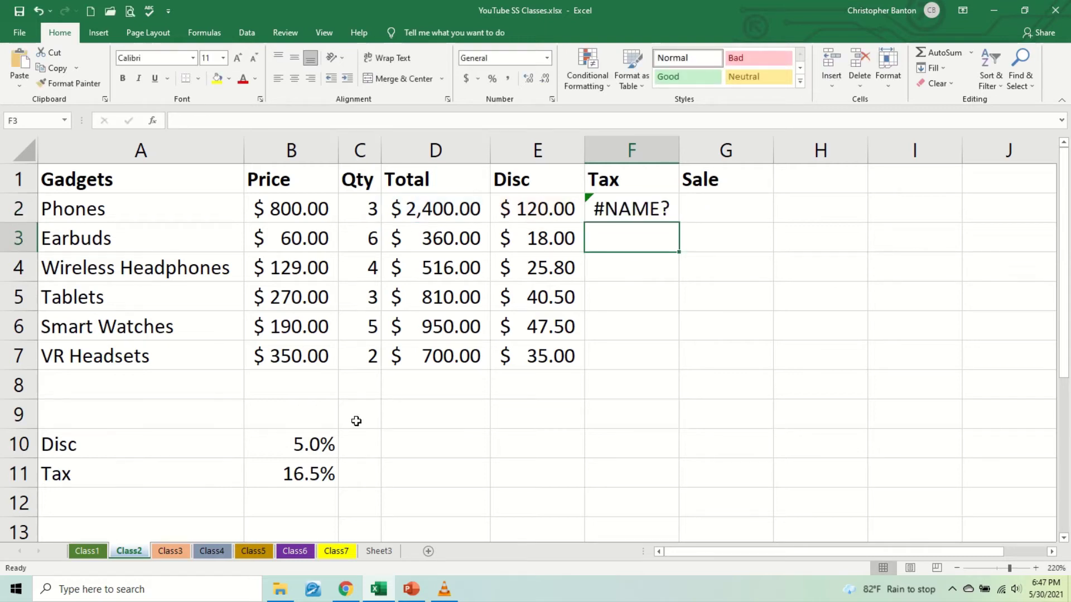
Define the name 'tax' for the 16.5% rate in B11.
right_click(301, 477)
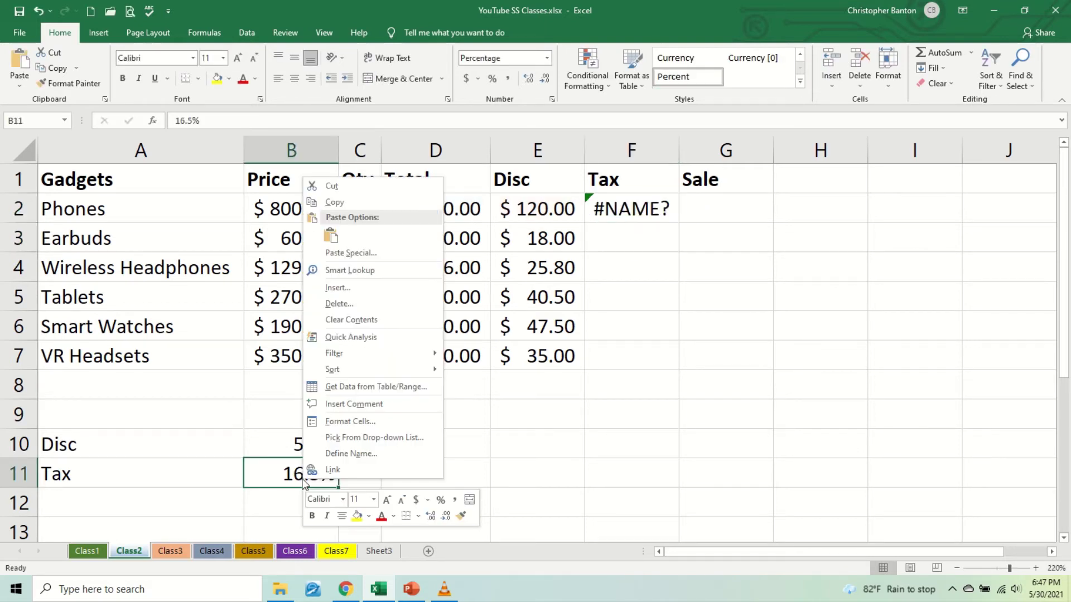
click(373, 453)
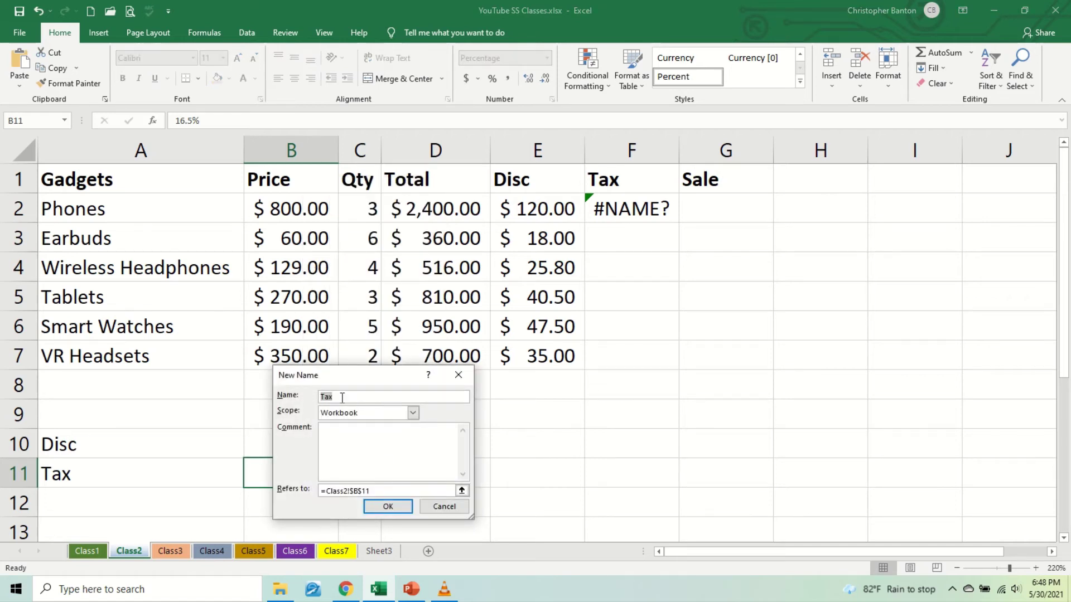
key(BackSpace)
text(tax)
click(389, 507)
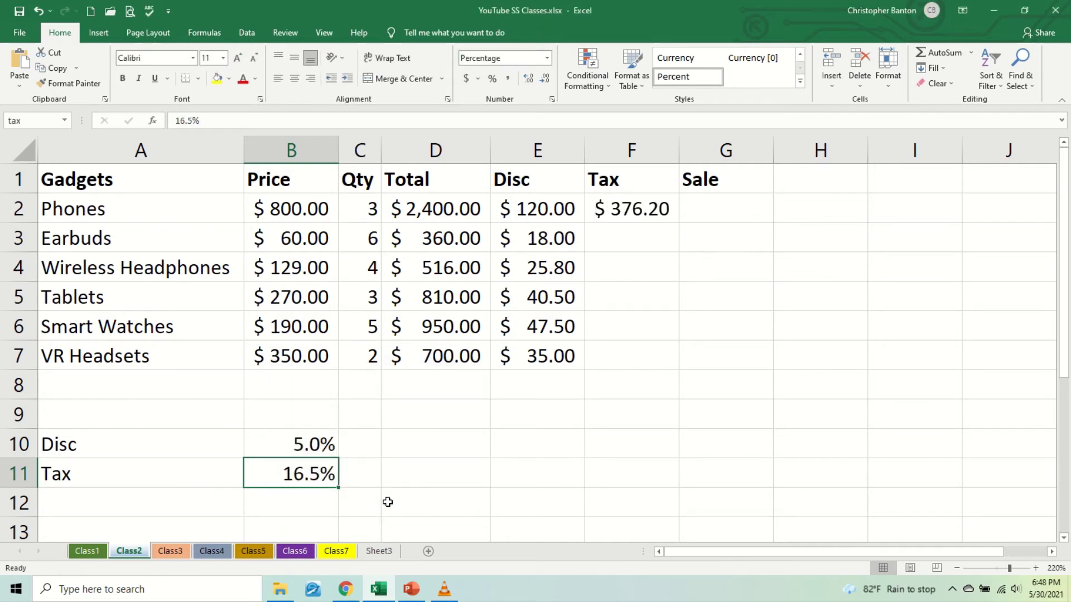
Copy the tax formula from F2 down to F7 and check F6's formula.
click(628, 211)
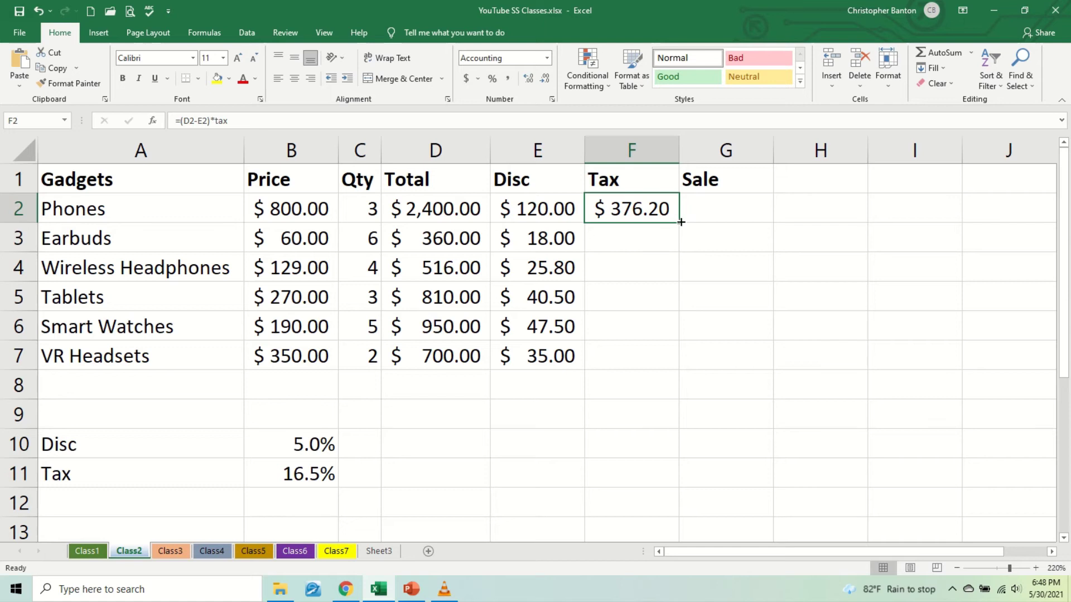
drag(681, 222, 653, 373)
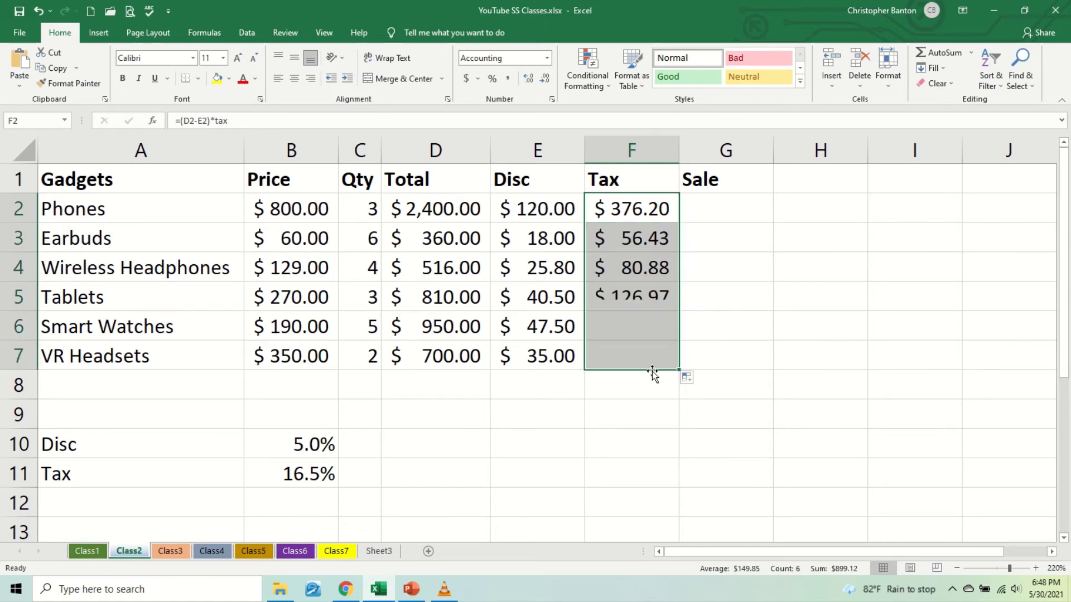
double_click(641, 324)
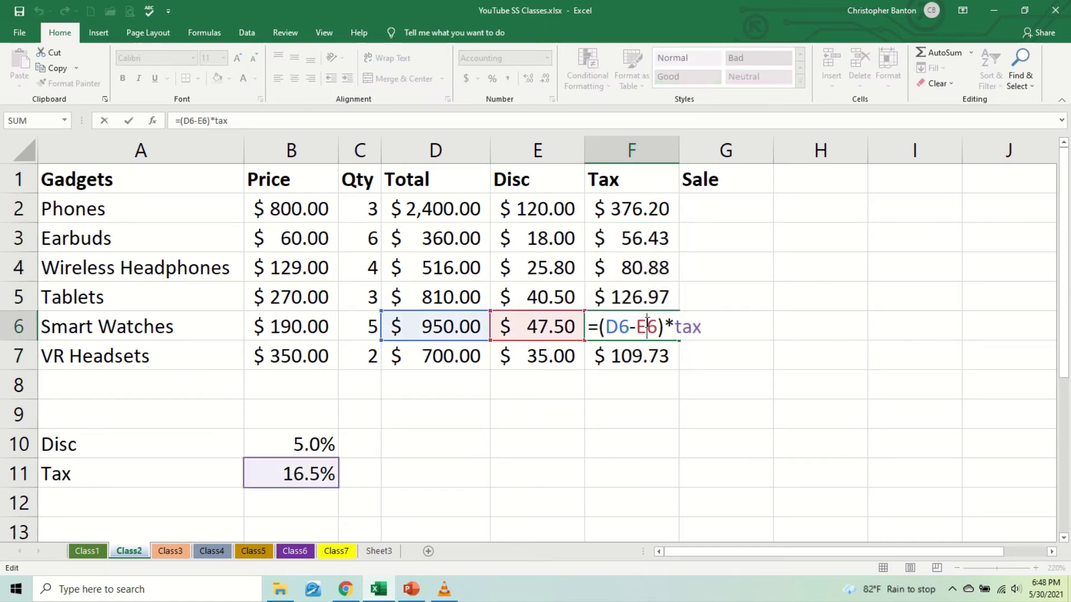
click(658, 357)
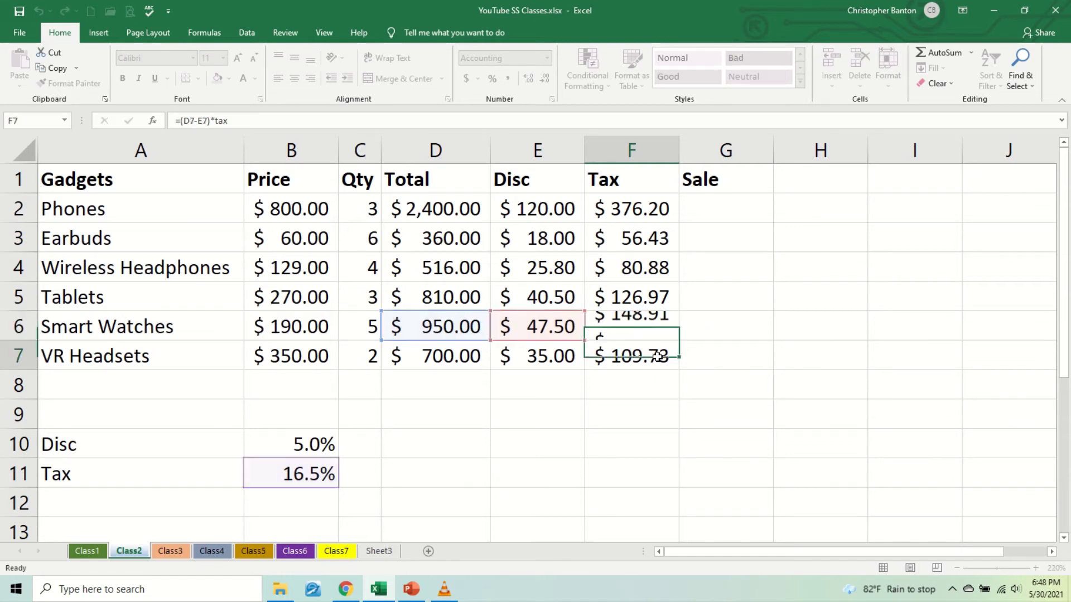
Compare the formulas in E4, F3 and F2 to review their references.
double_click(532, 267)
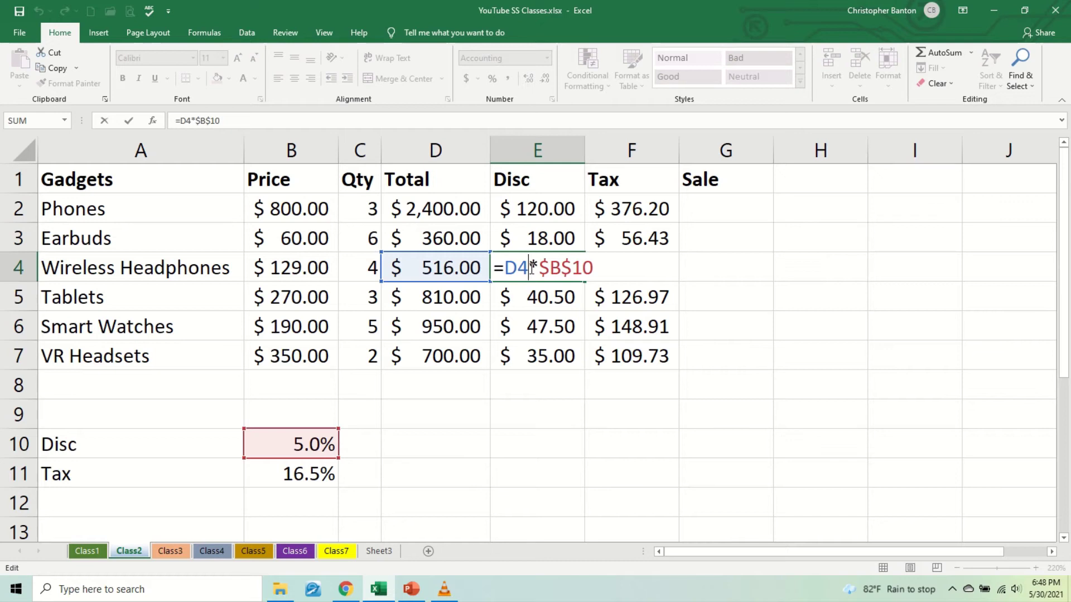
key(Return)
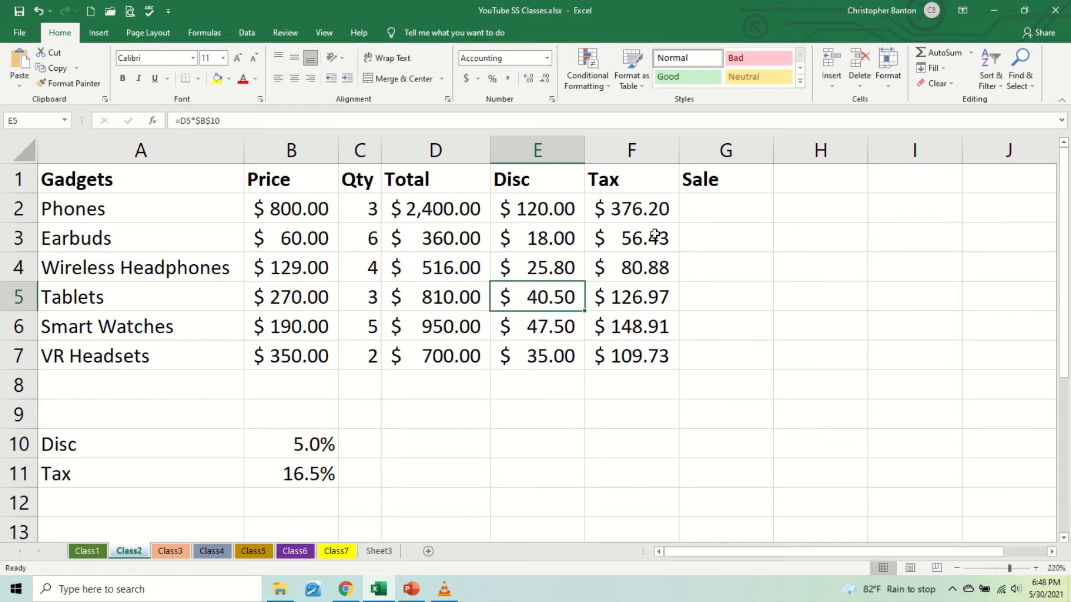
double_click(633, 238)
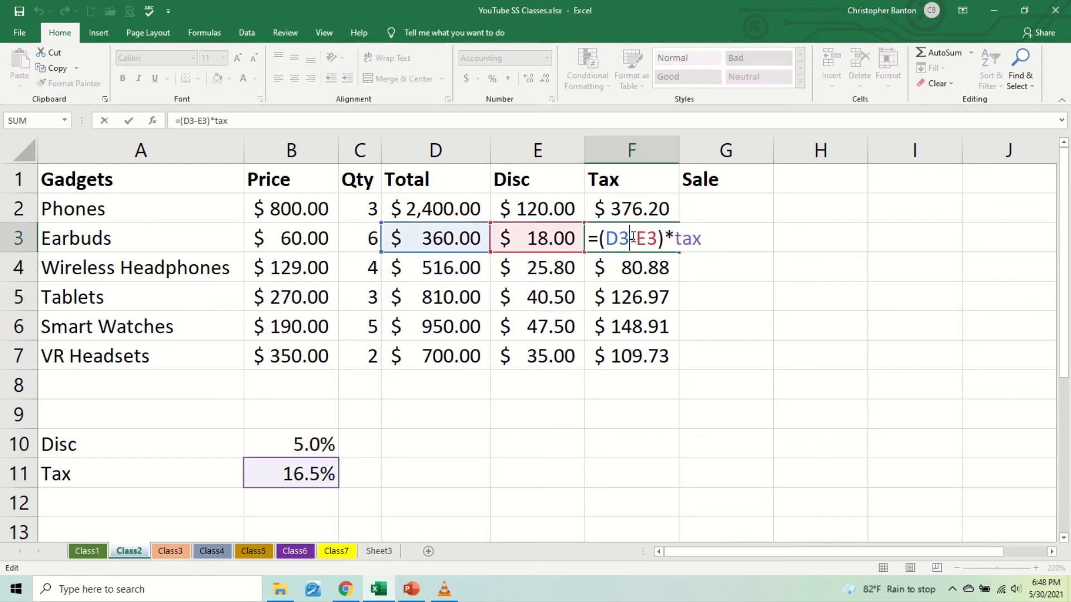
key(Return)
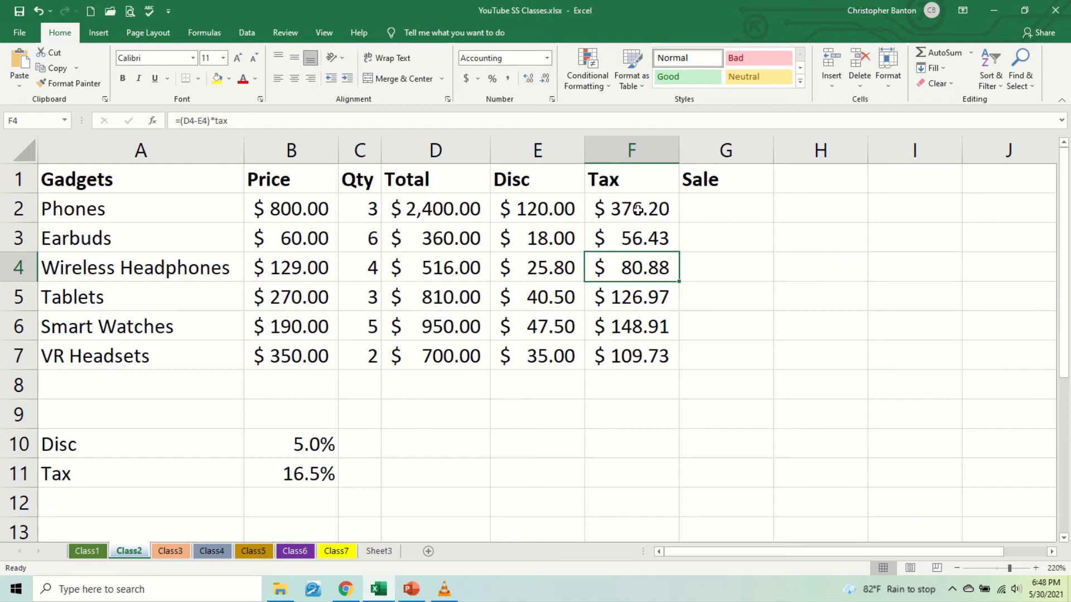
click(638, 210)
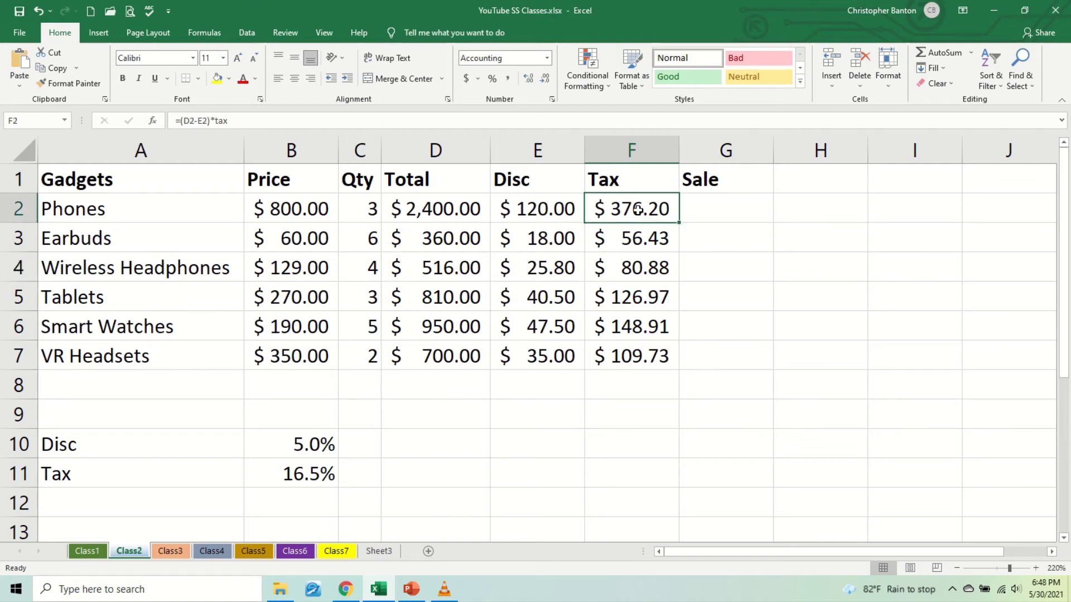
key(F2)
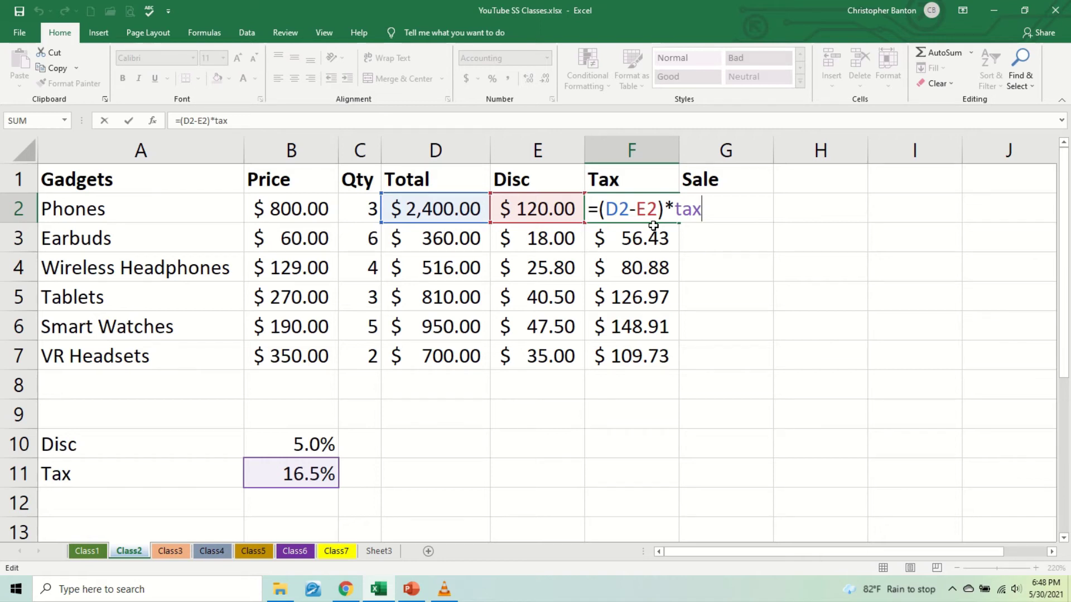
key(Return)
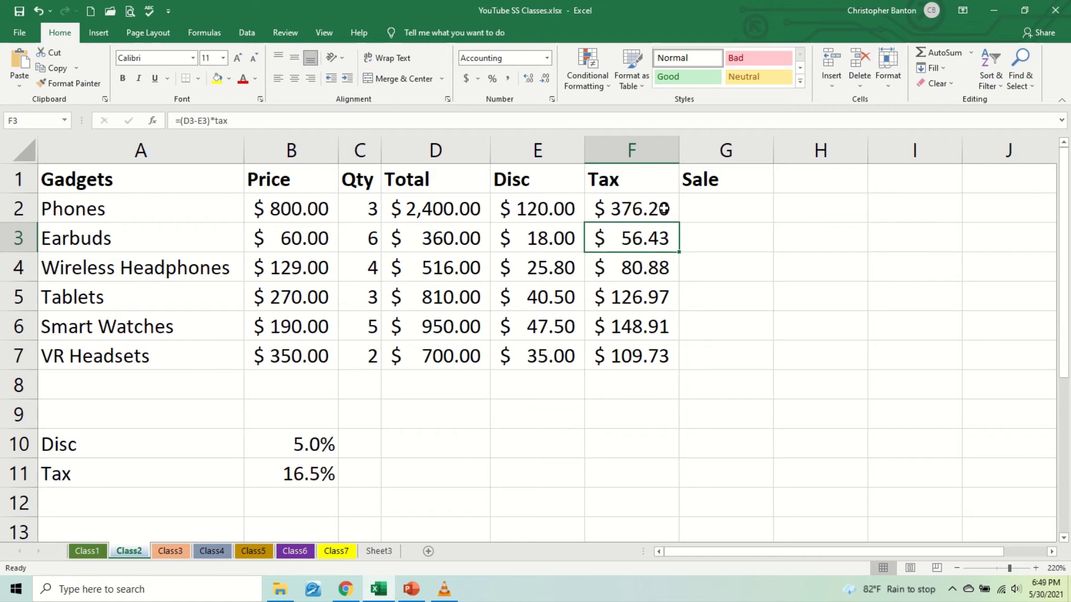
Enter =D2-E2+F2 in G2 for a $2,656.20 Phones sale.
click(708, 206)
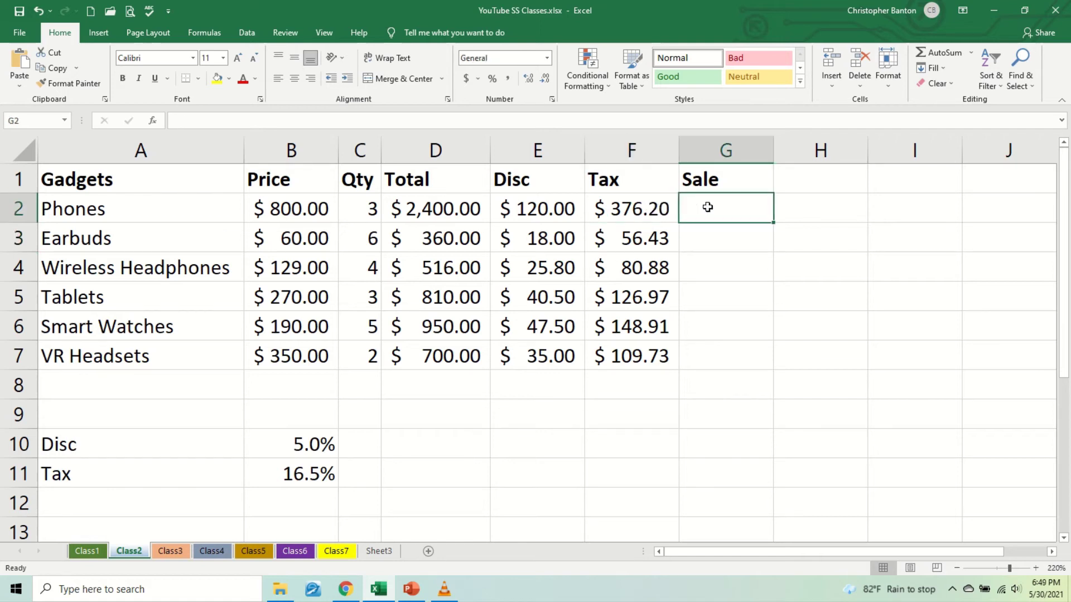
text(=)
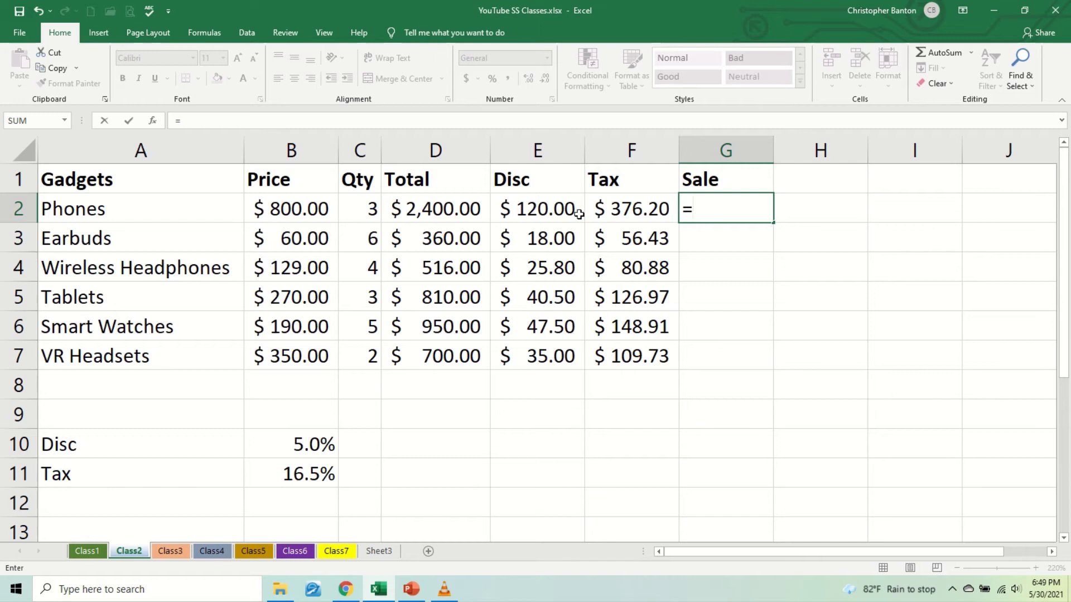
text(d)
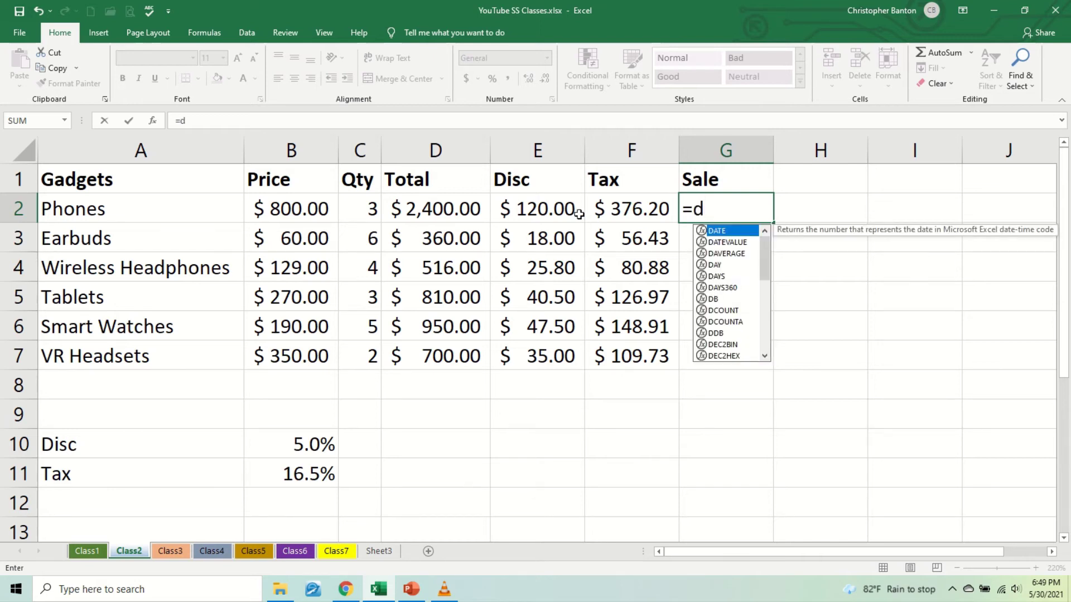
text(2-)
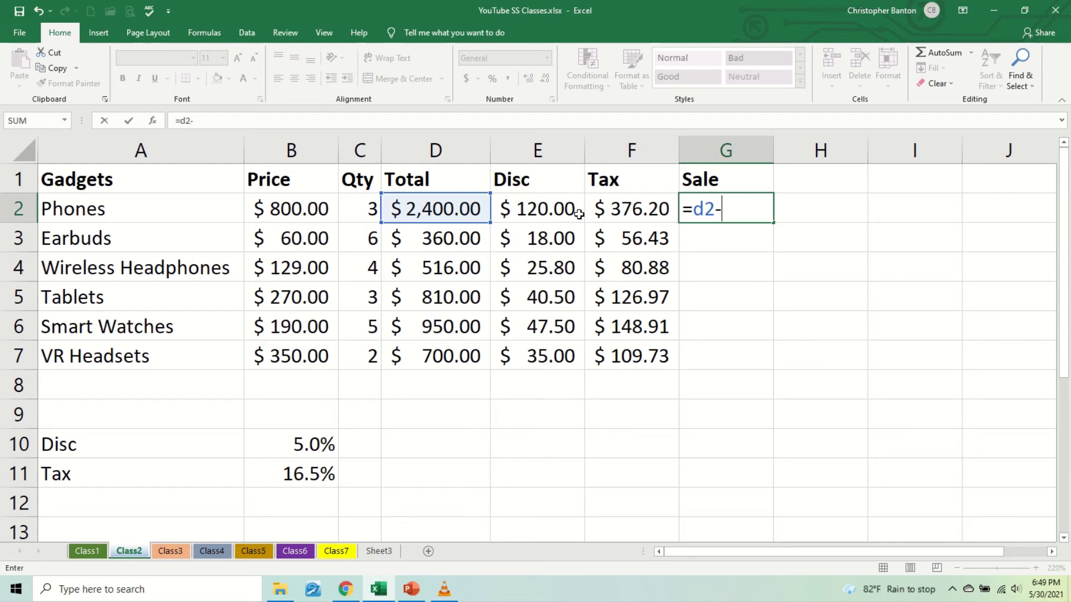
text(e2+)
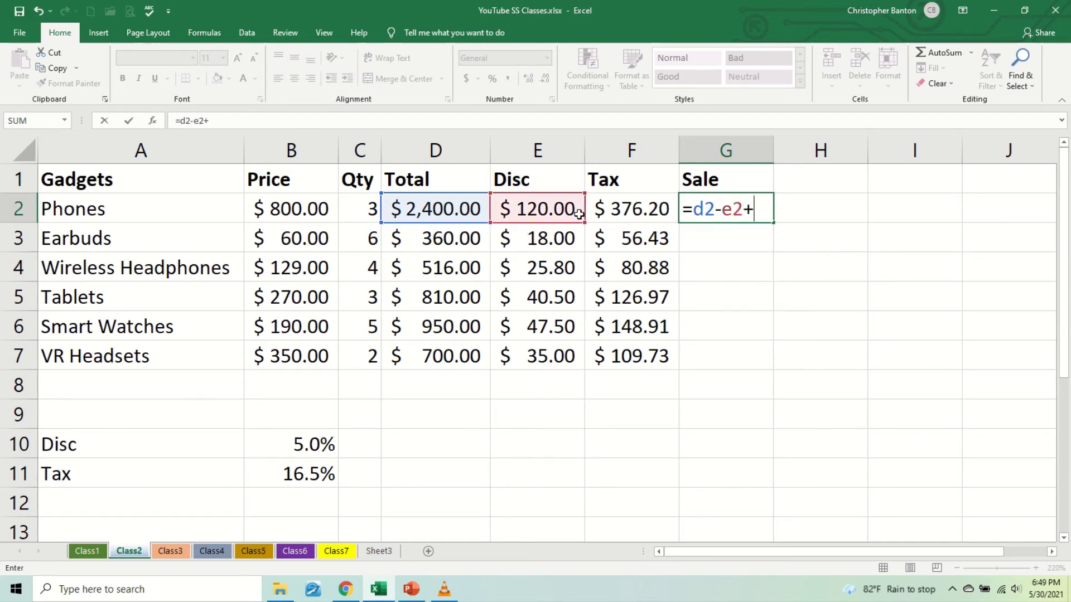
text(fs)
key(BackSpace)
text(2)
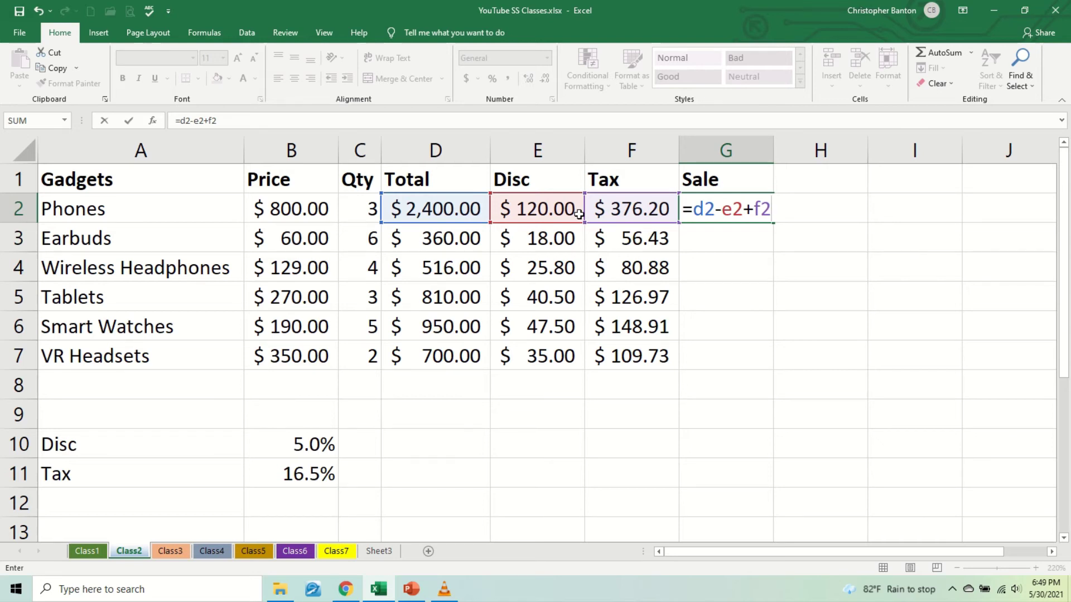
key(Return)
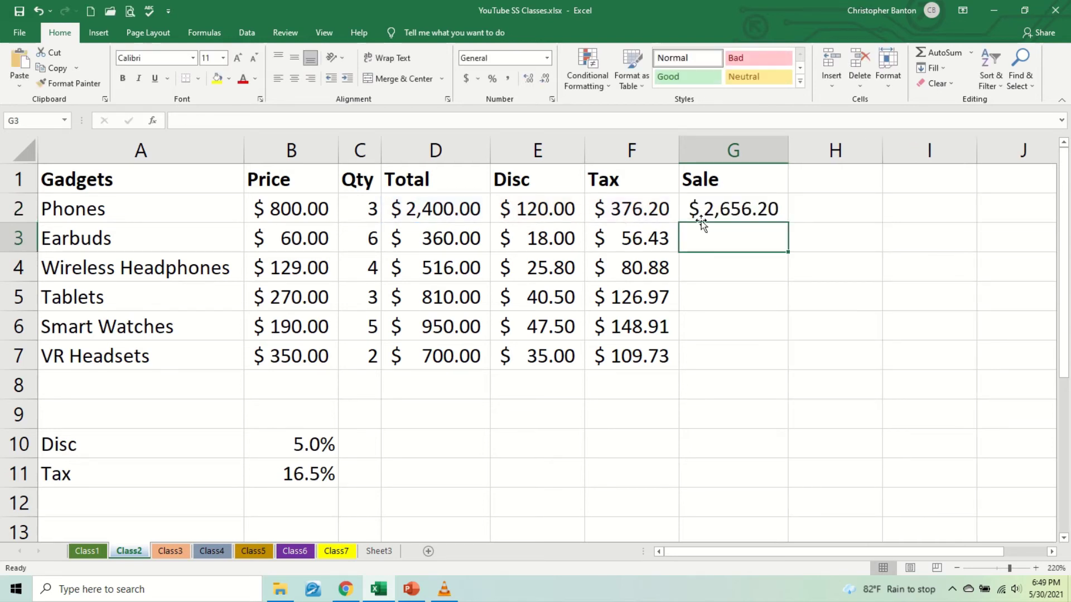
Copy the Sale formula from G2 down to G7 and check the copy in G3.
click(745, 210)
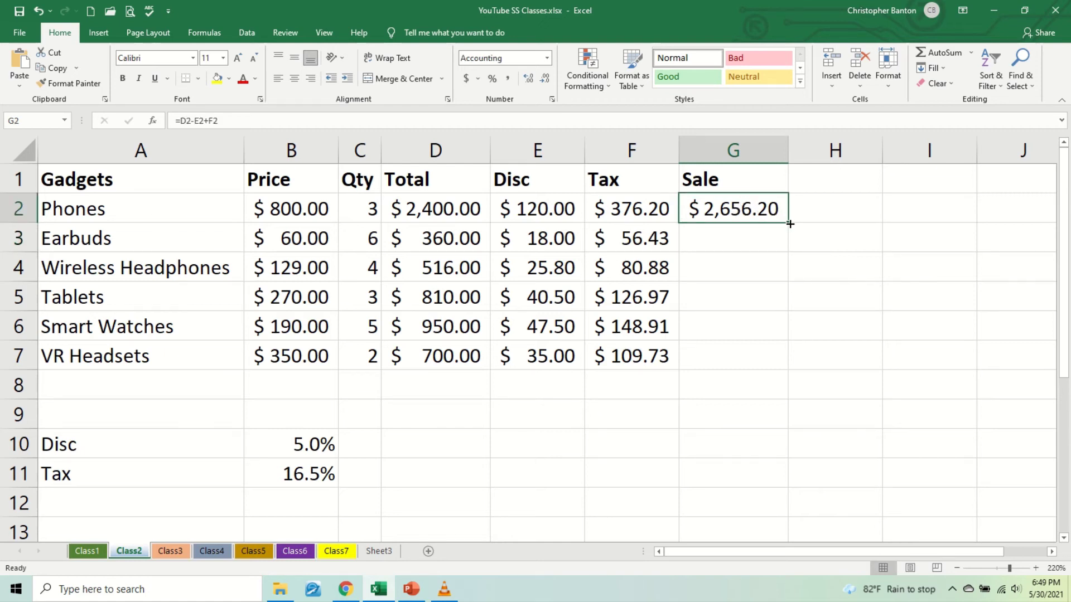
drag(790, 224, 765, 373)
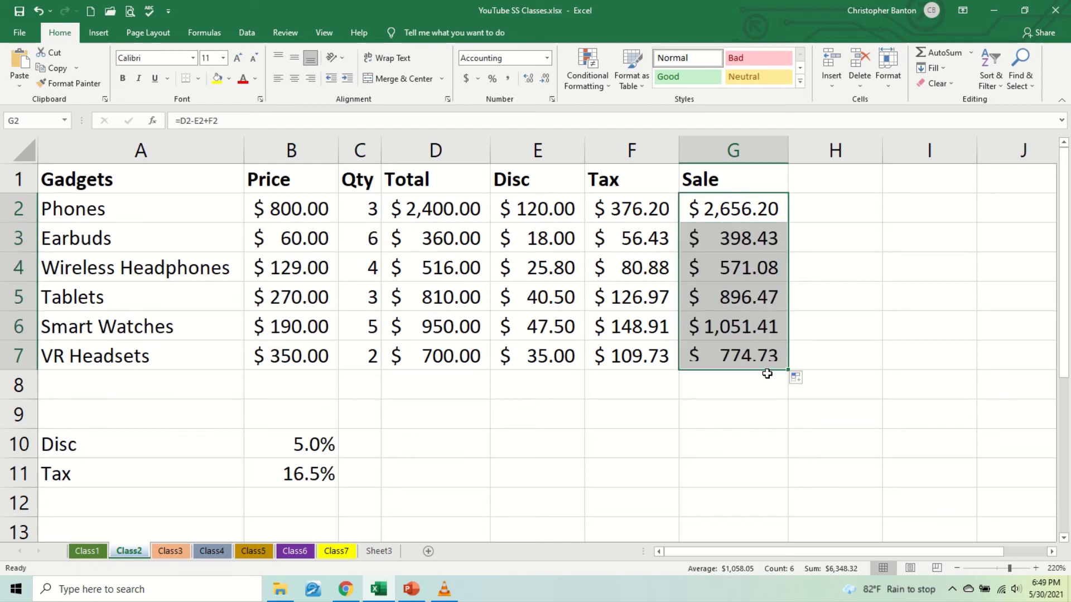
click(738, 236)
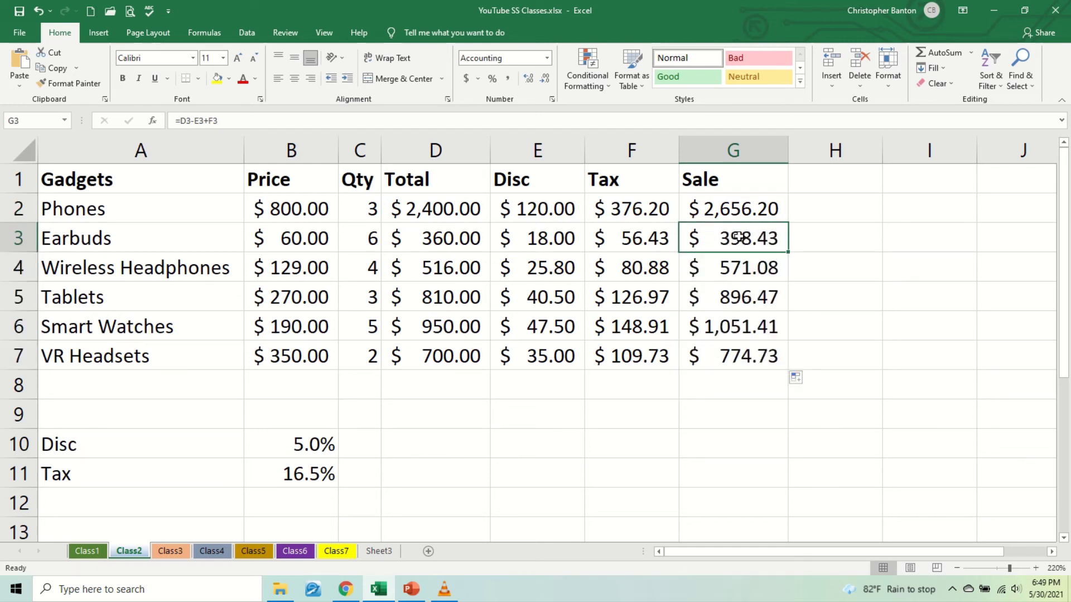
click(751, 341)
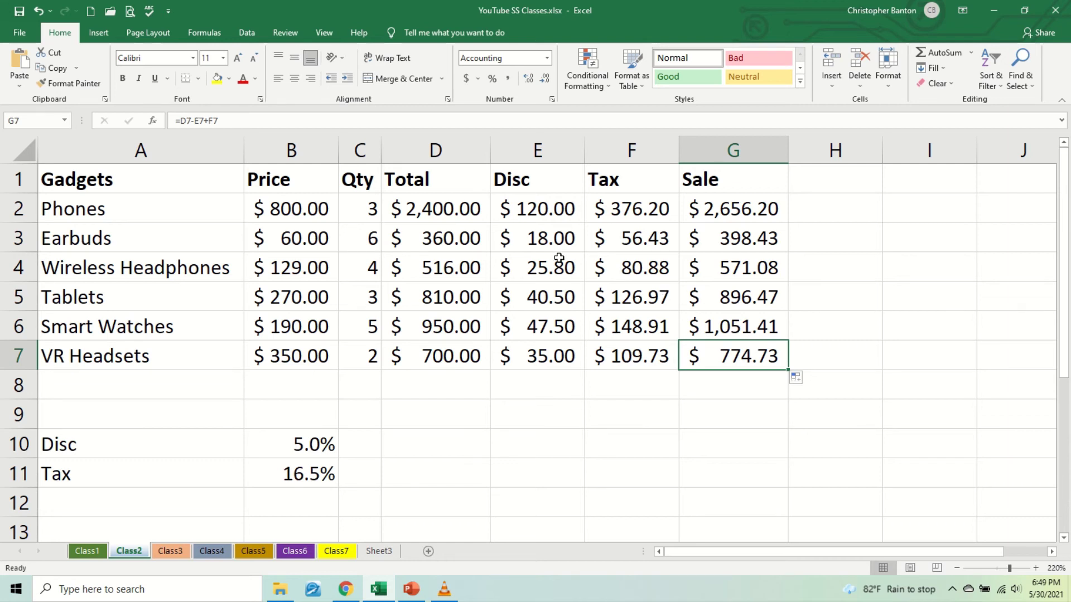
click(538, 248)
key(ctrl+Down)
click(533, 238)
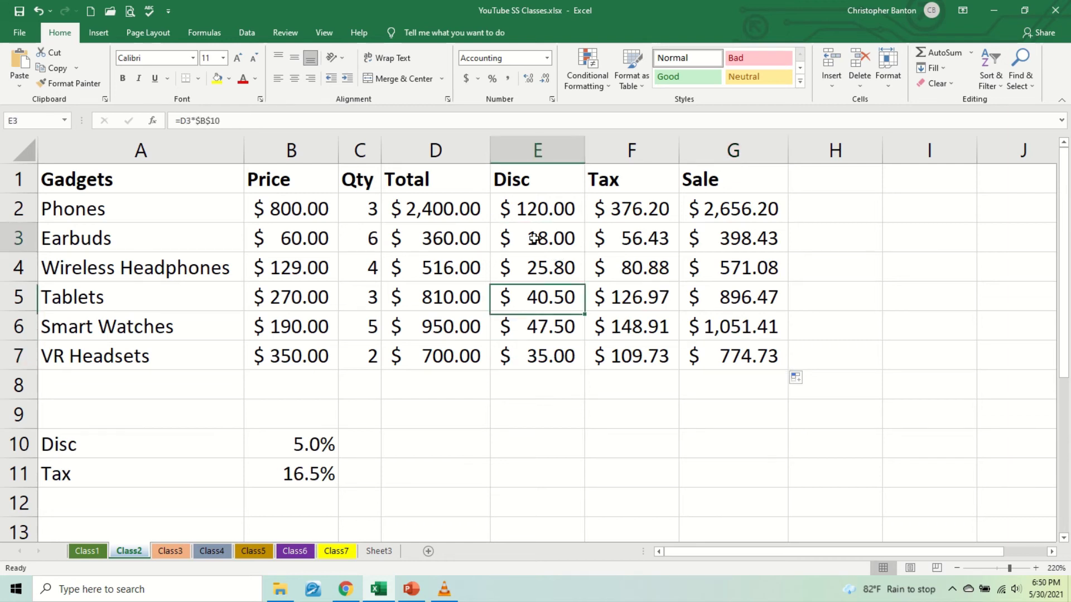
double_click(533, 238)
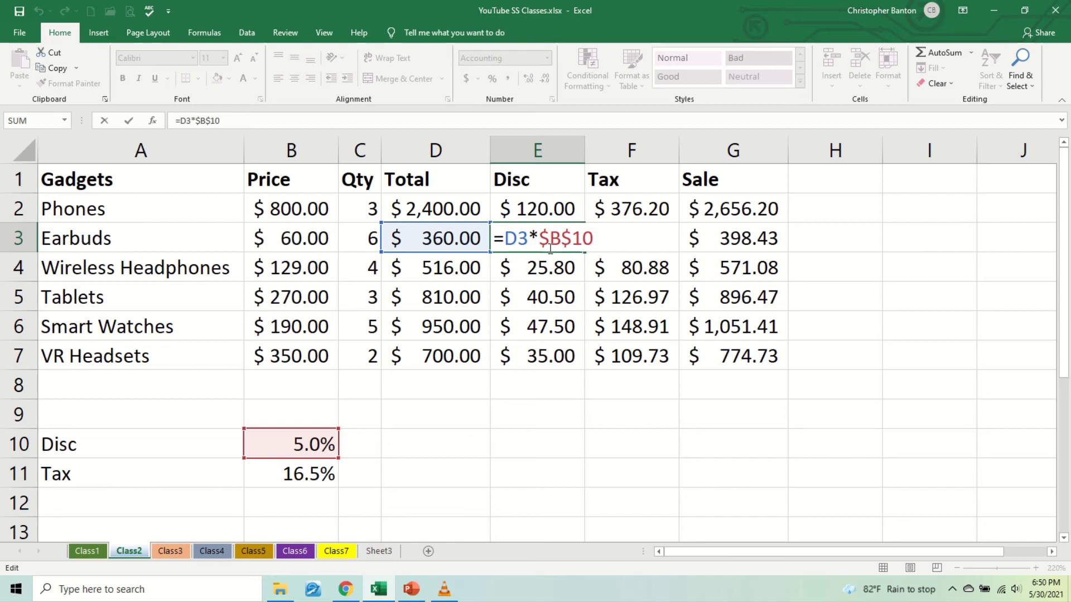
key(Return)
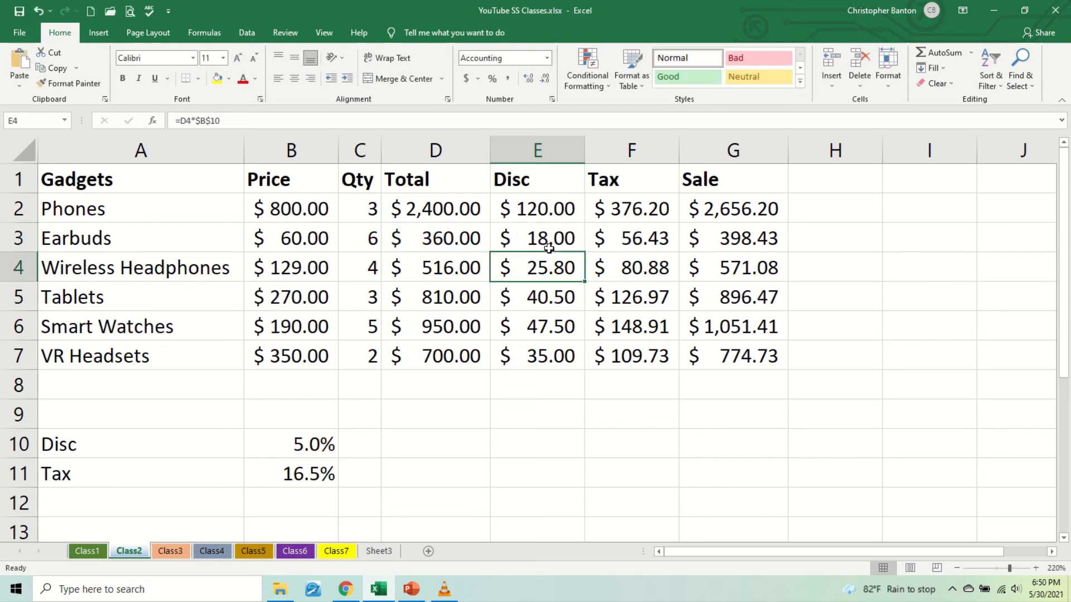
click(629, 245)
double_click(628, 246)
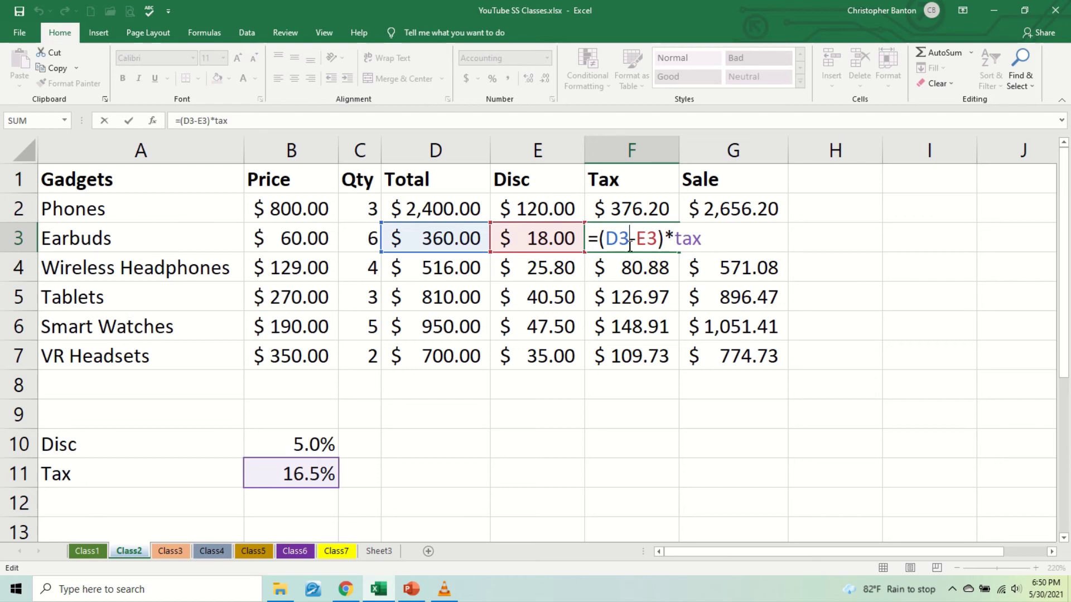
key(Return)
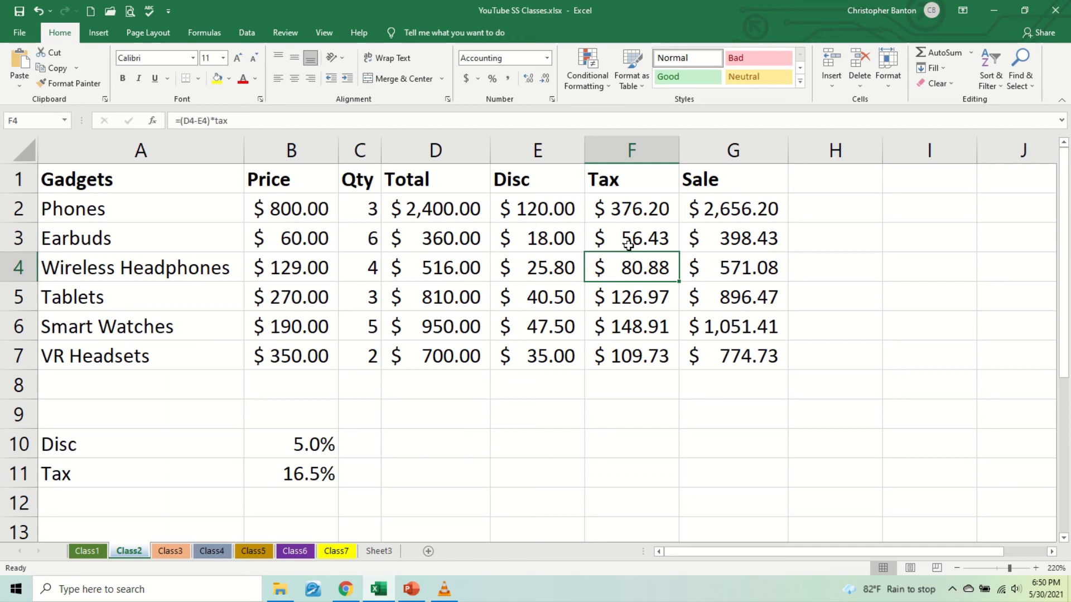
double_click(619, 329)
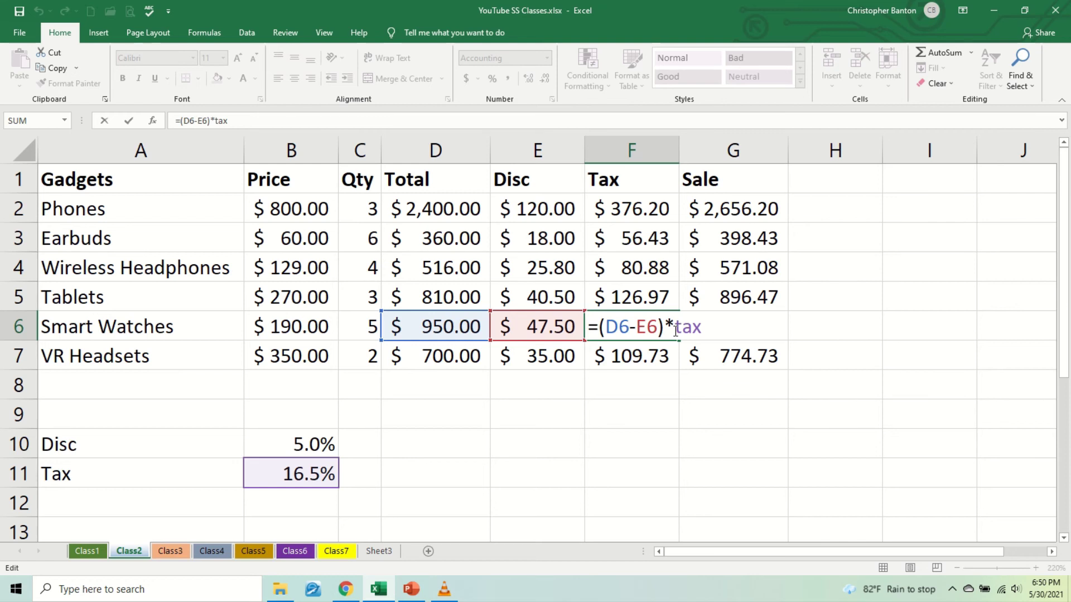
key(Return)
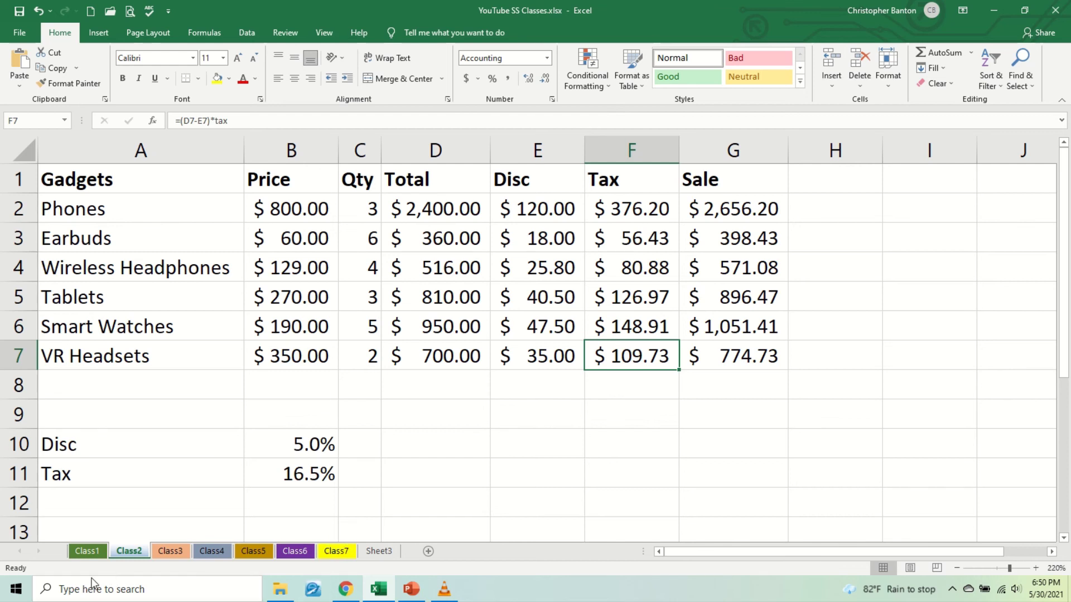
Launch Word from the Start menu's Office folder and create a blank document.
click(17, 591)
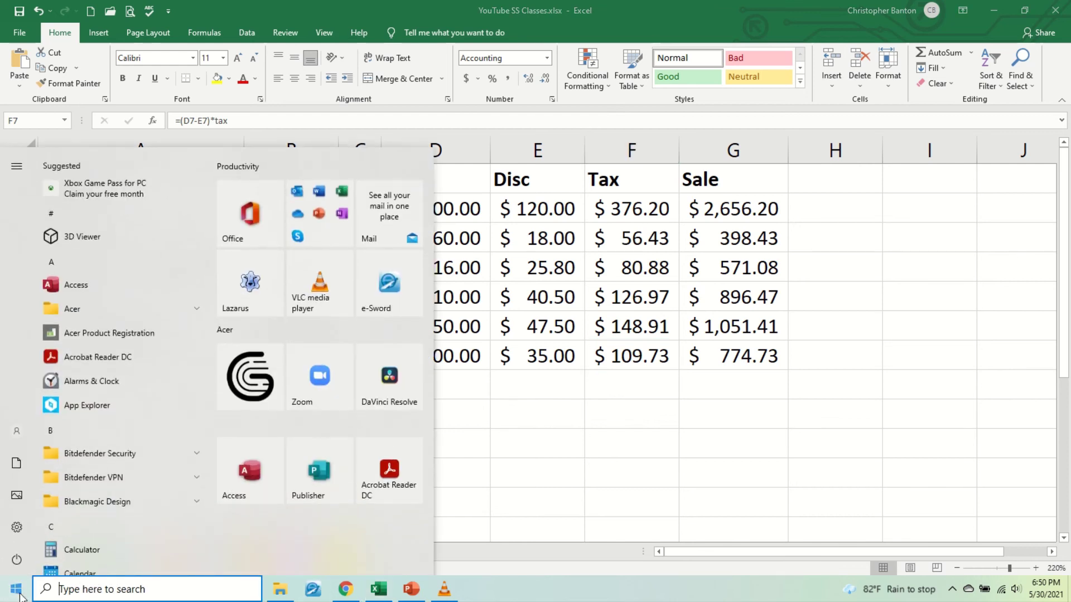
click(320, 236)
click(319, 303)
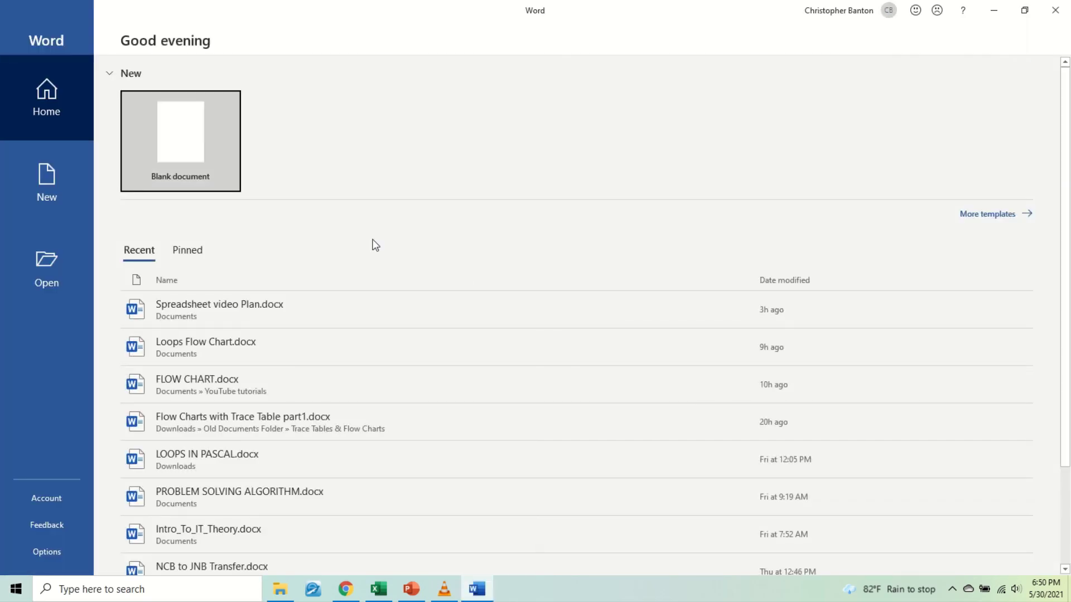
click(210, 156)
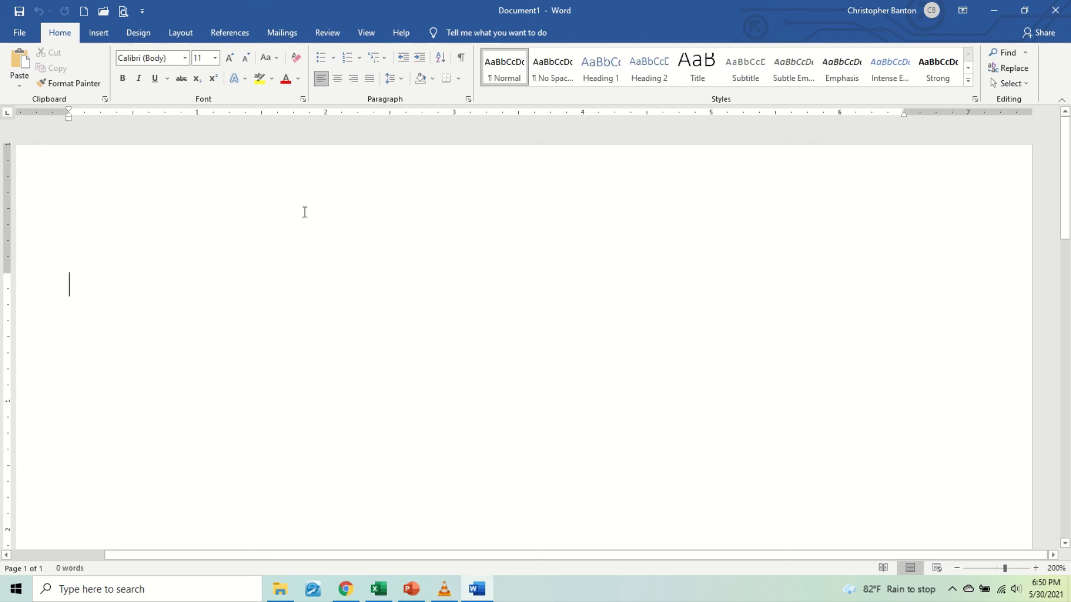
Type the capitalised heading ORDER OF OPERATIONS, then Brackets and Exponents on separate lines.
key(Caps_Lock)
text(ORD)
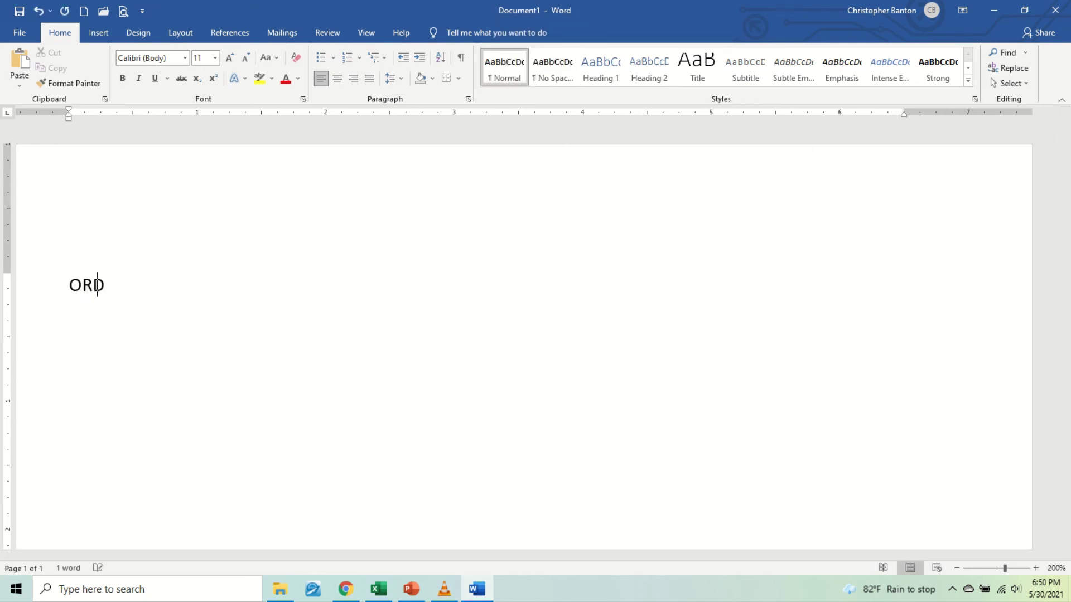
text(ER OF OPERATIONS)
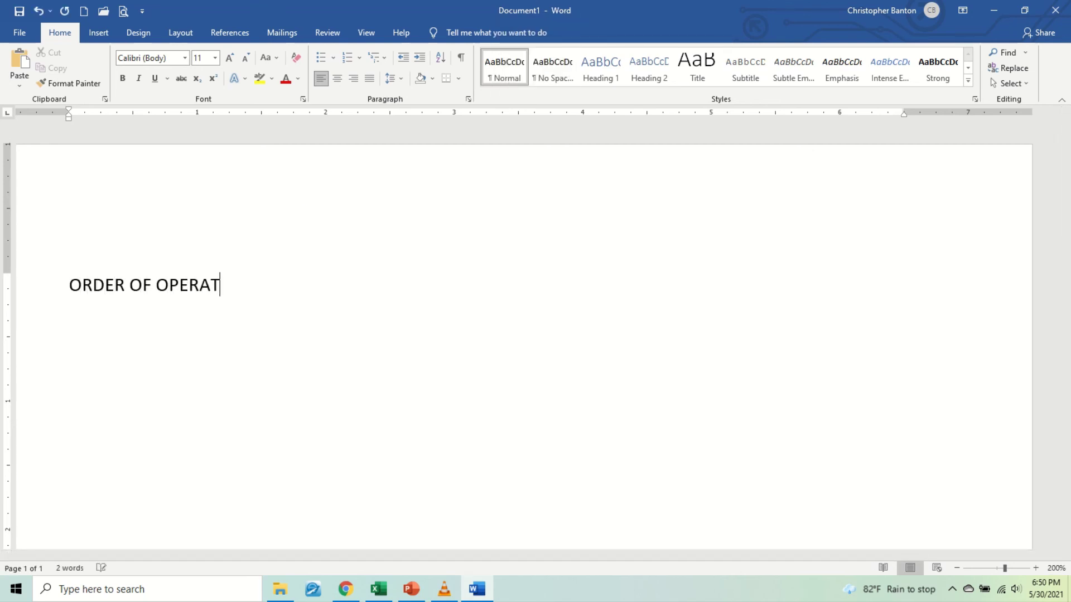
key(Return)
text(bR)
key(BackSpace)
key(BackSpace)
key(Caps_Lock)
text(Brfa)
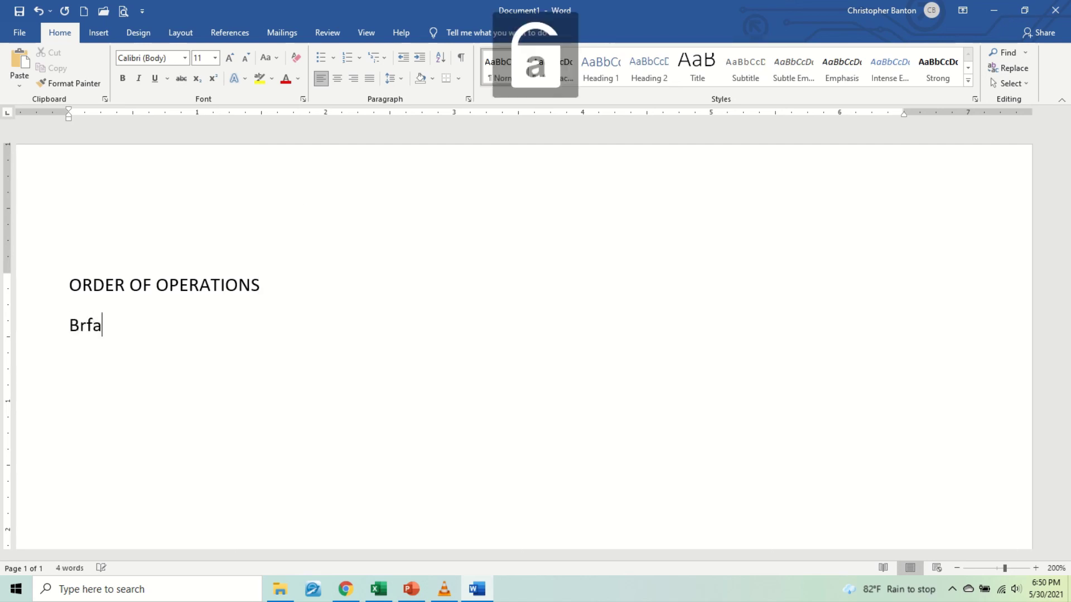
key(BackSpace)
key(BackSpace)
text(ackets)
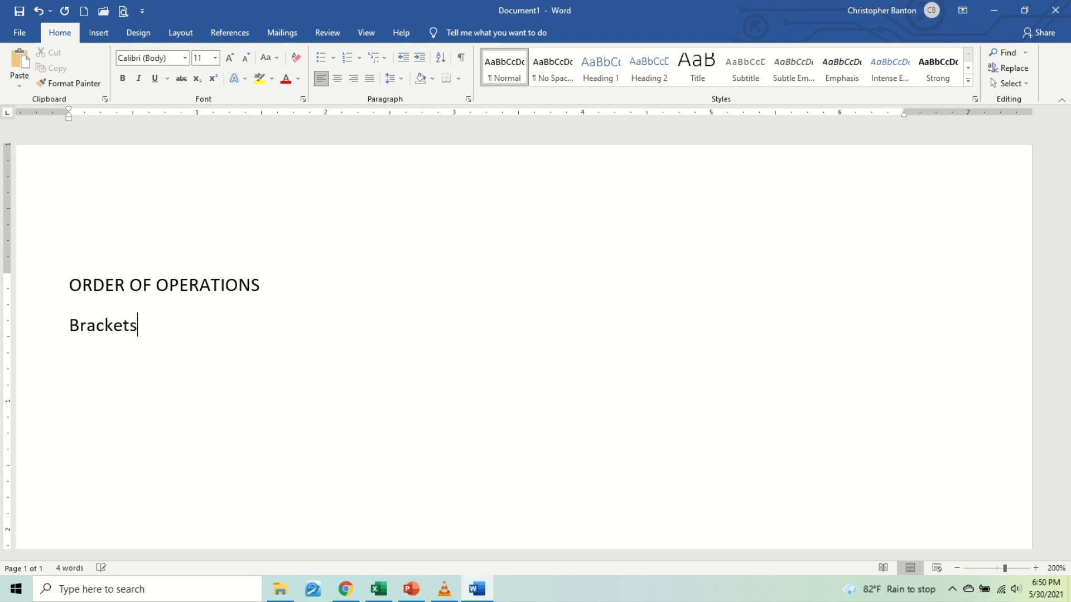
key(Return)
text(Exponents)
key(Return)
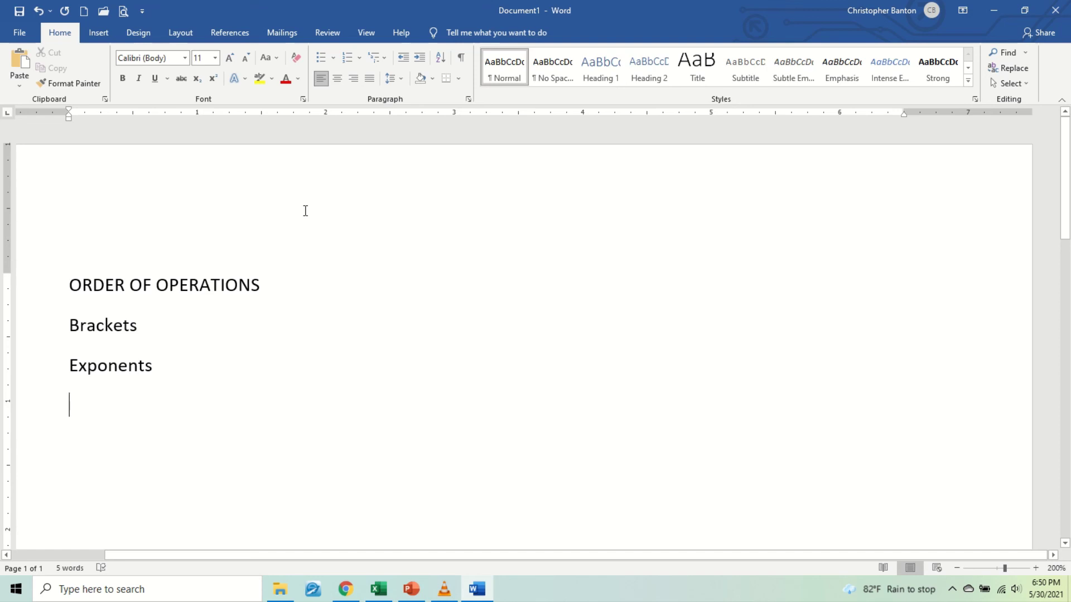
Add Multiplication, Division, Addition and Subtraction, each on its own line.
text(Mul)
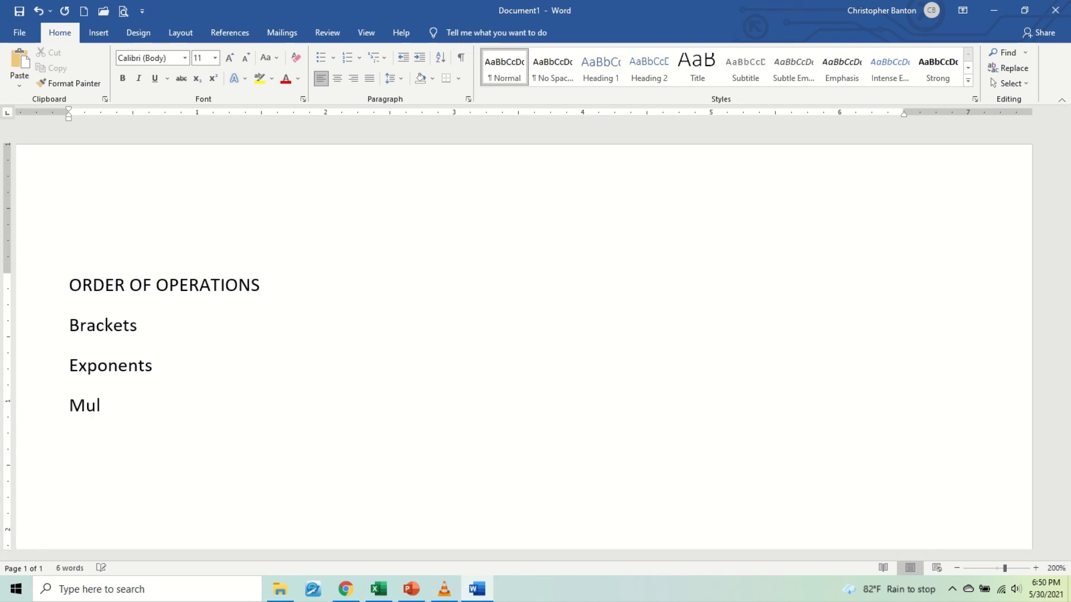
text(tiplication)
key(Return)
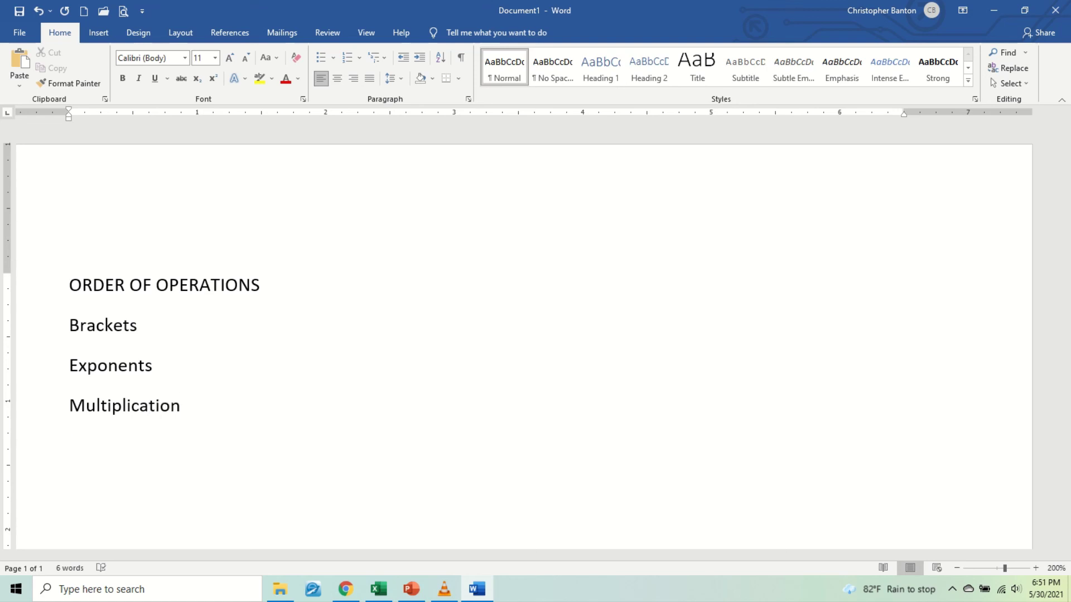
text(Division)
key(Return)
text(Addition)
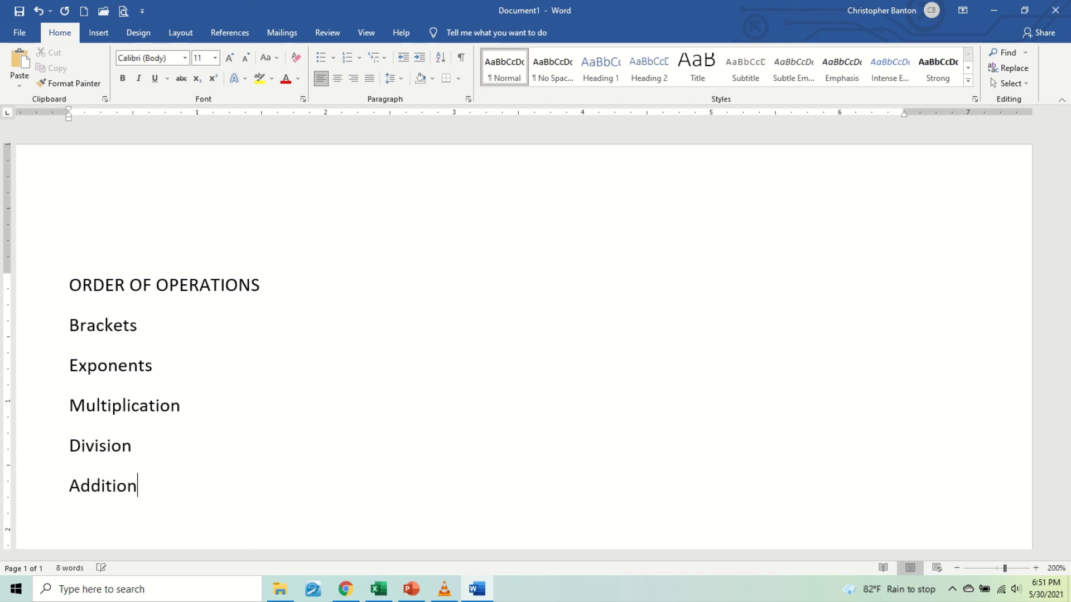
key(Return)
text(Subr)
key(BackSpace)
text(tract)
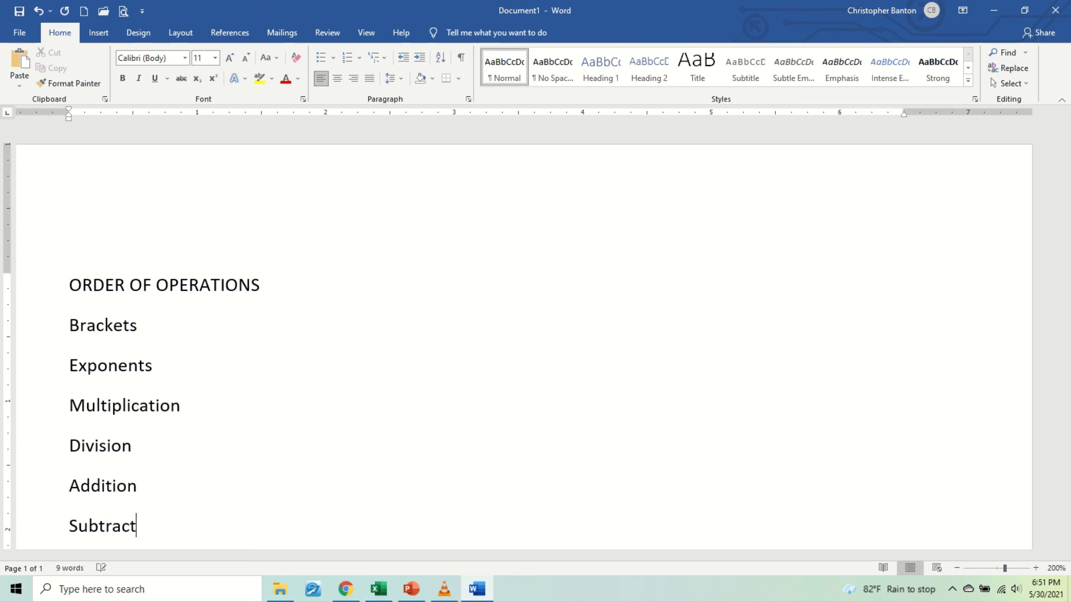
text(ion)
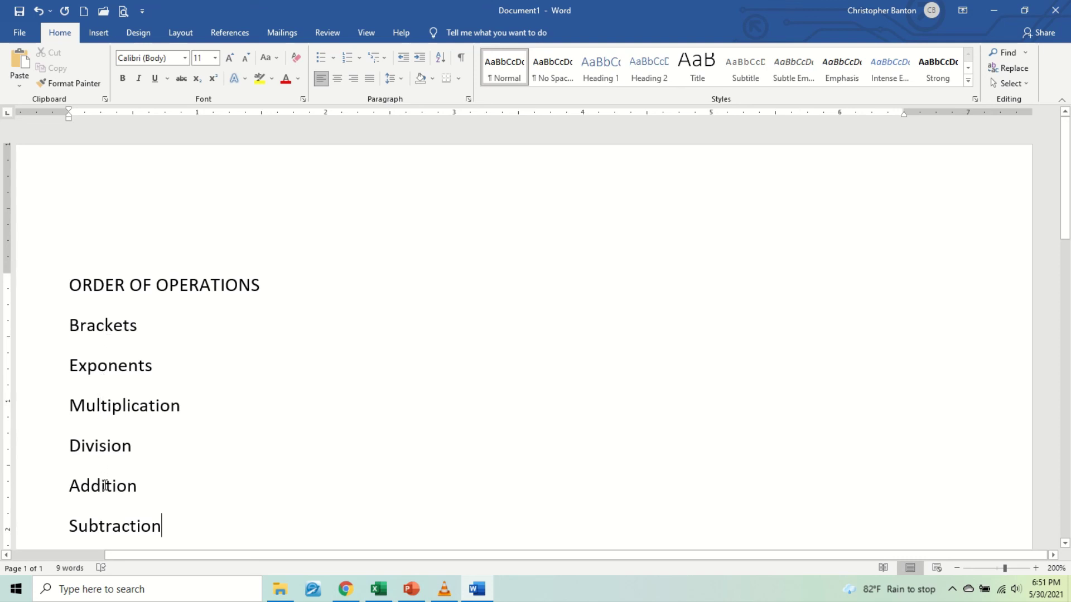
Back in Excel, change F2's Phones tax formula to =D2-E2*tax, giving Tax $2,380.20.
click(378, 589)
click(651, 327)
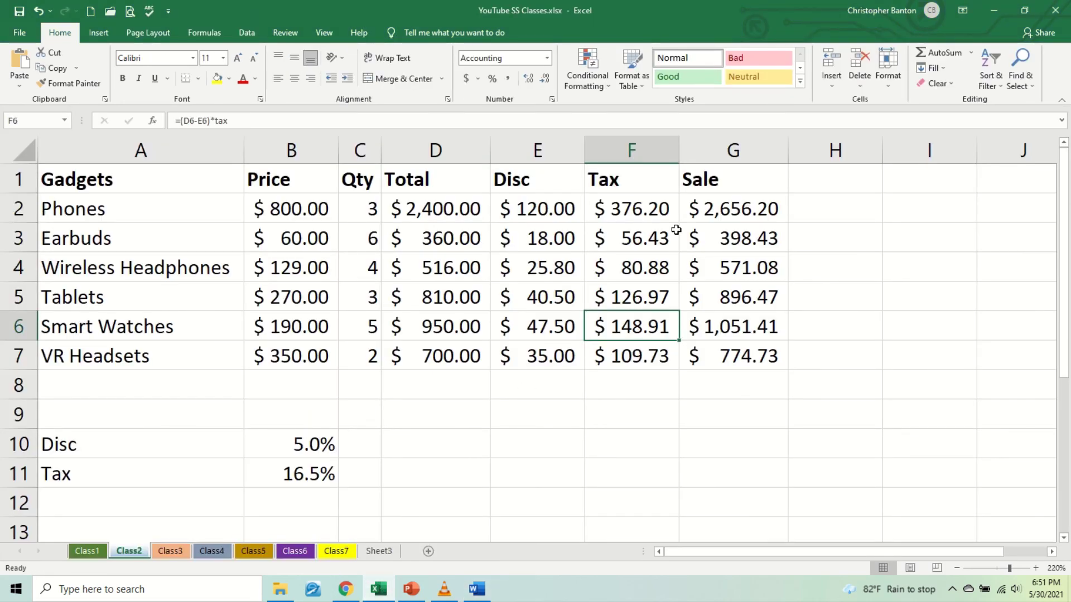
click(656, 214)
double_click(656, 214)
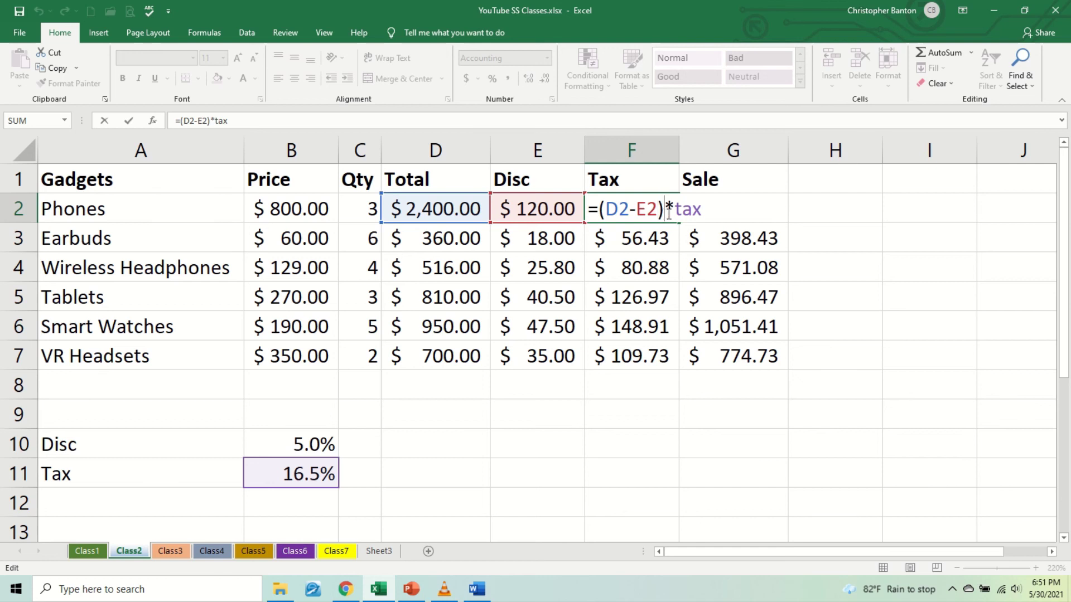
key(BackSpace)
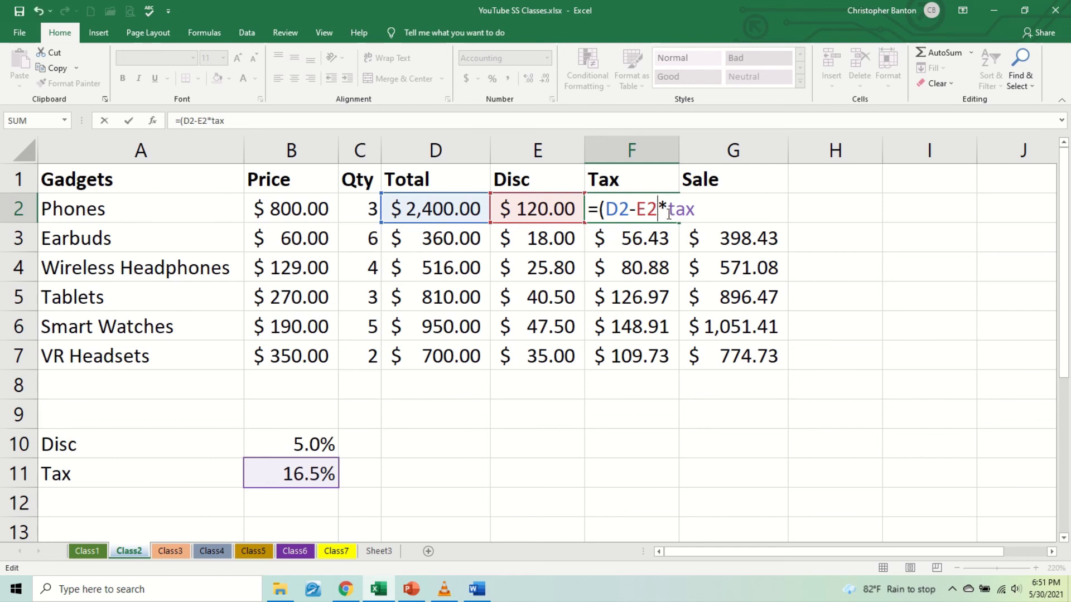
click(607, 211)
key(BackSpace)
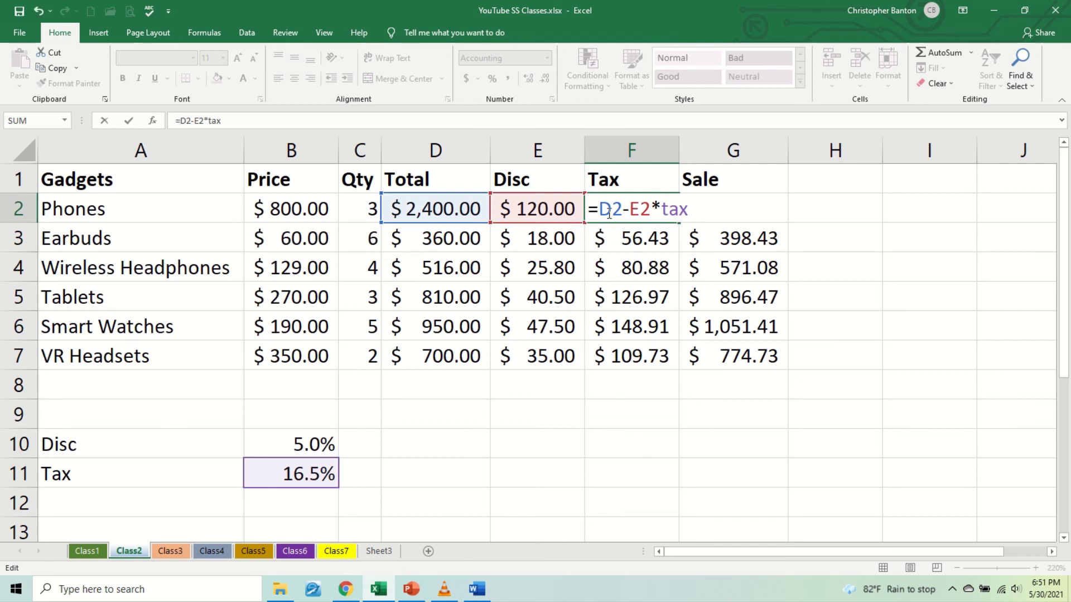
key(Return)
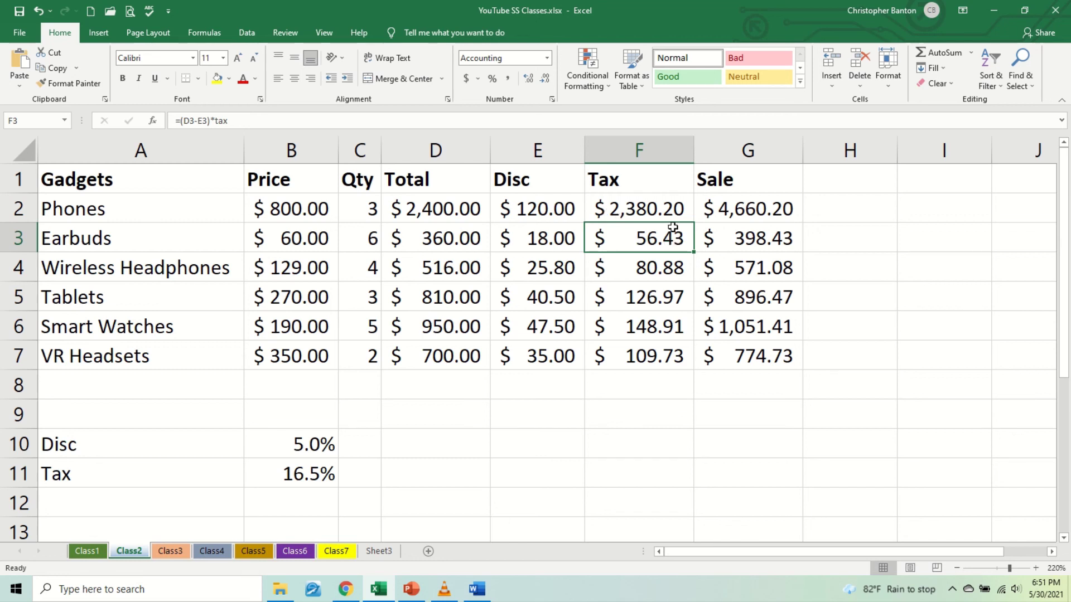